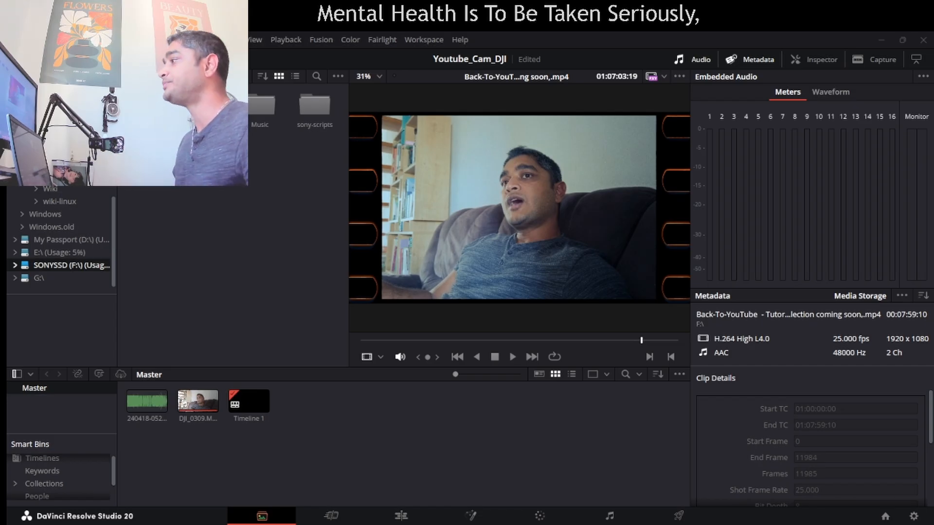
Play the Back-To-YouTube clip in an enlarged source viewer, sample several points and pause at about 01:02:22.
click(512, 357)
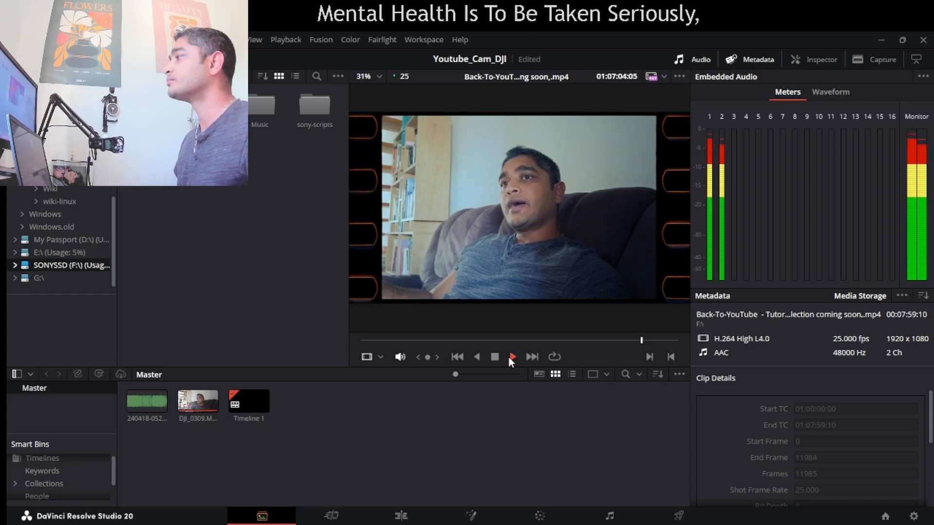
click(431, 340)
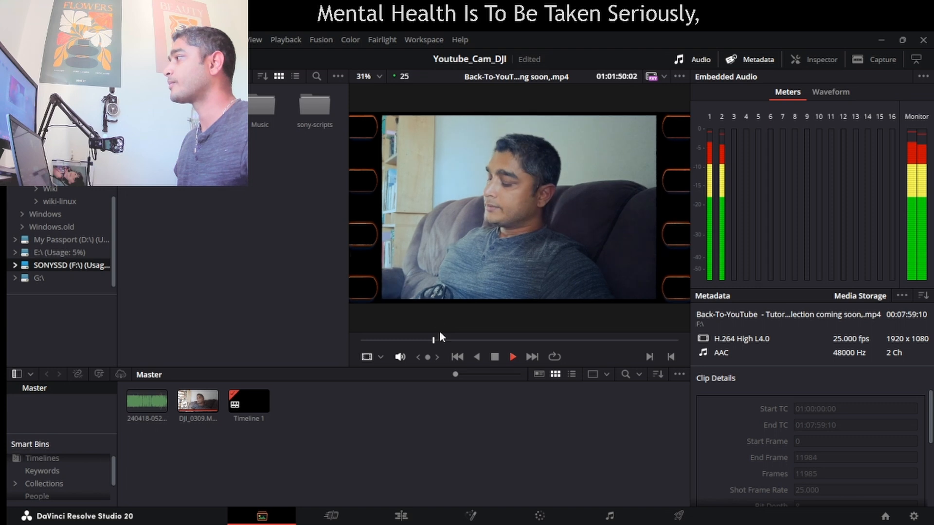
click(492, 360)
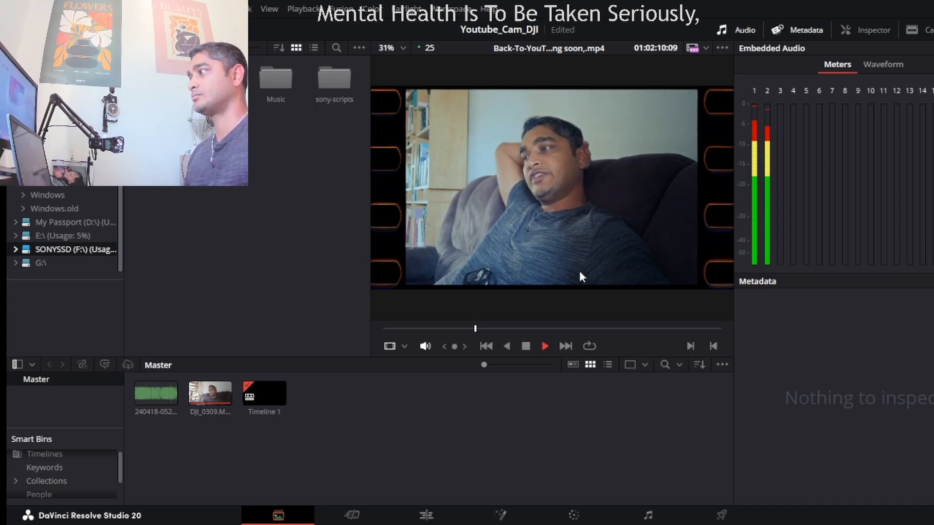
drag(372, 251, 196, 269)
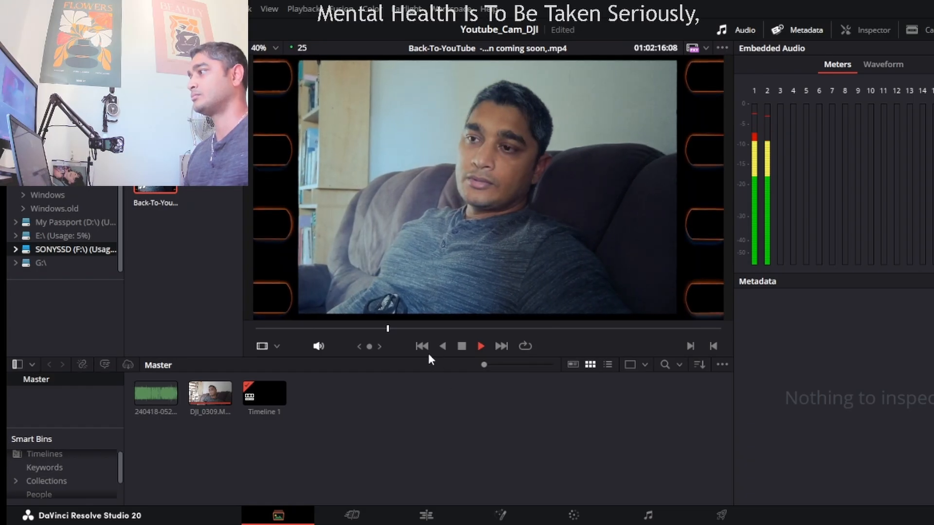
drag(428, 355, 439, 424)
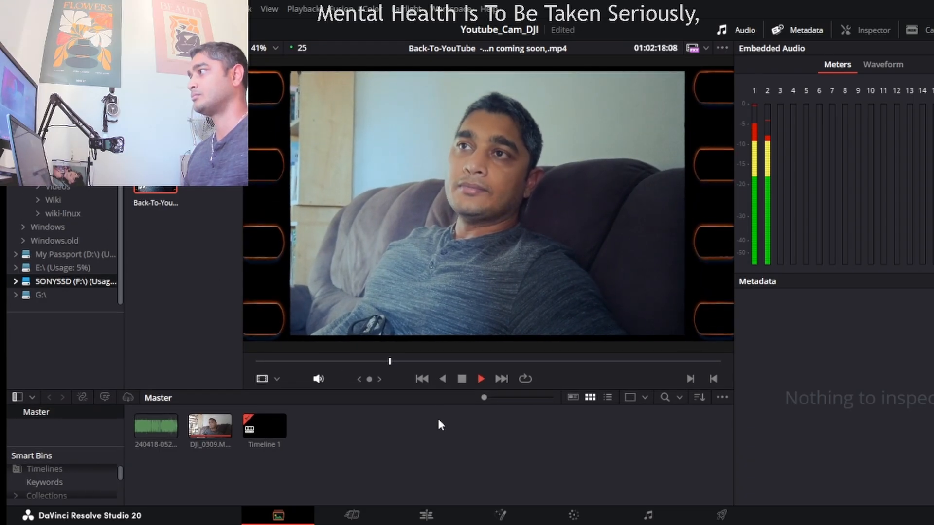
click(483, 361)
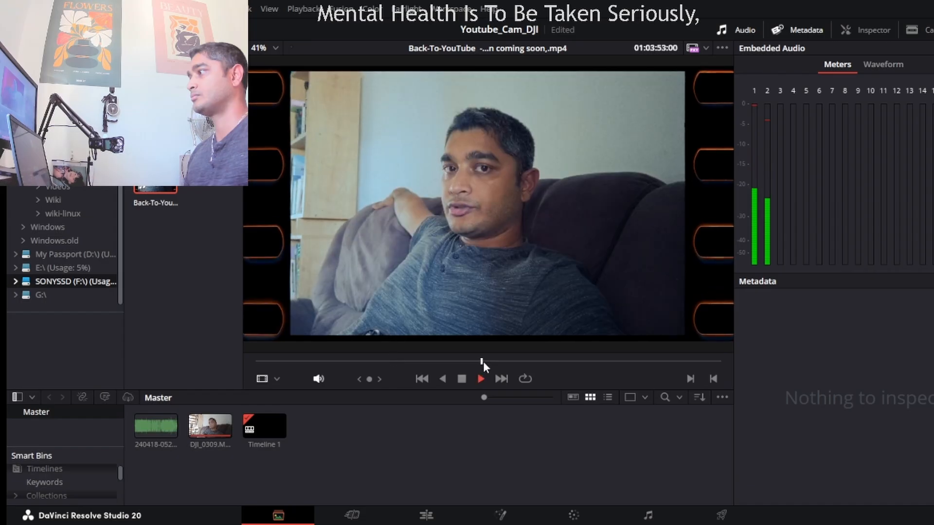
click(565, 361)
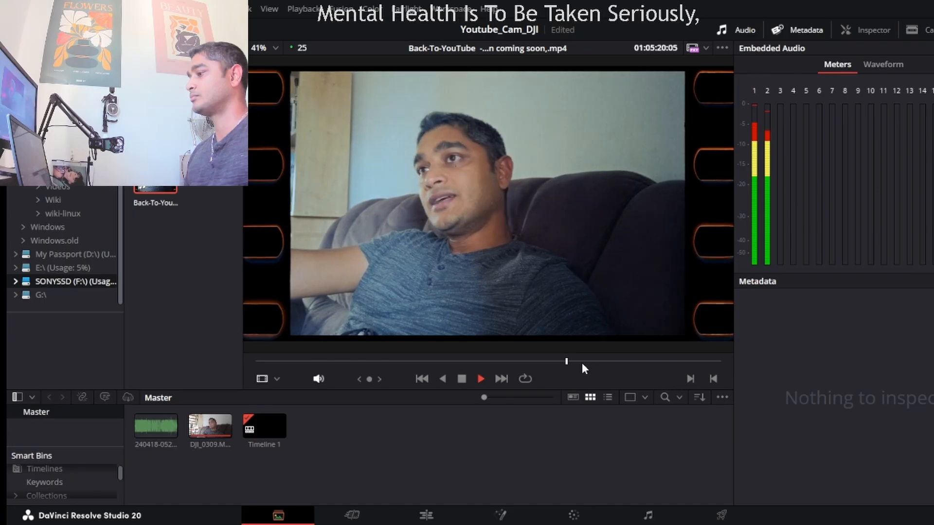
click(582, 361)
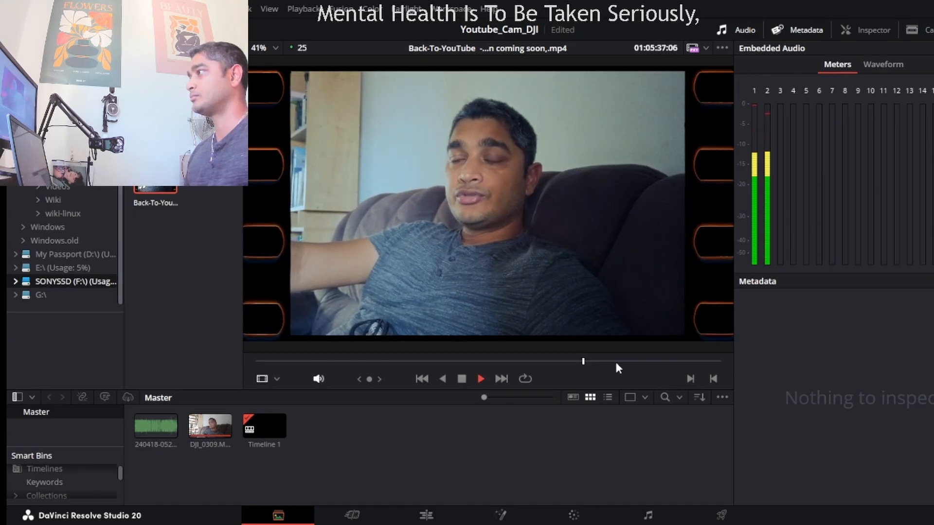
click(394, 361)
key(space)
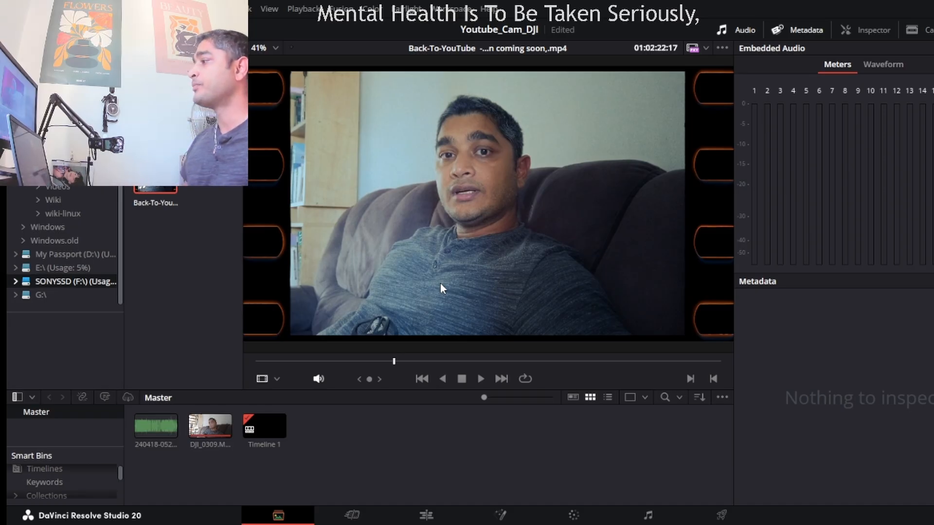
Select the DJI_0309.MP4 clip, go to the Color page for Timeline 1 and show the effects library.
click(218, 432)
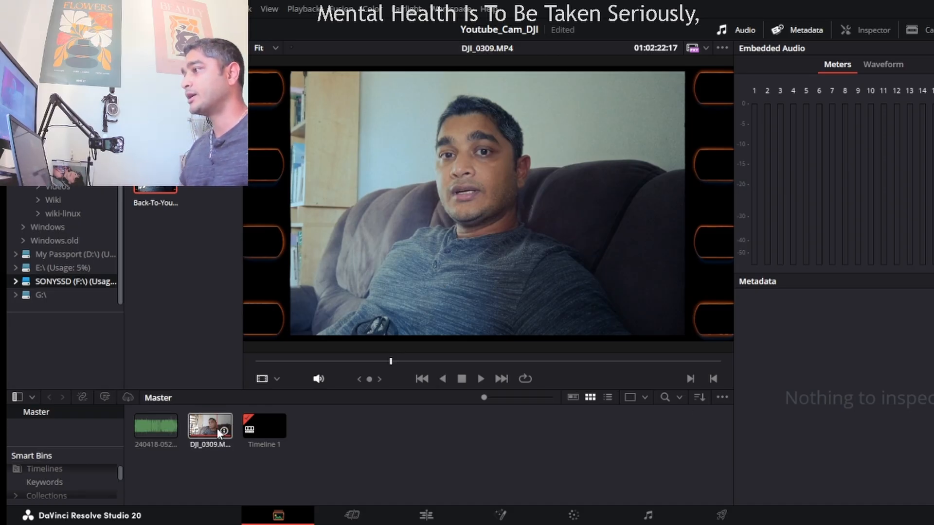
click(570, 517)
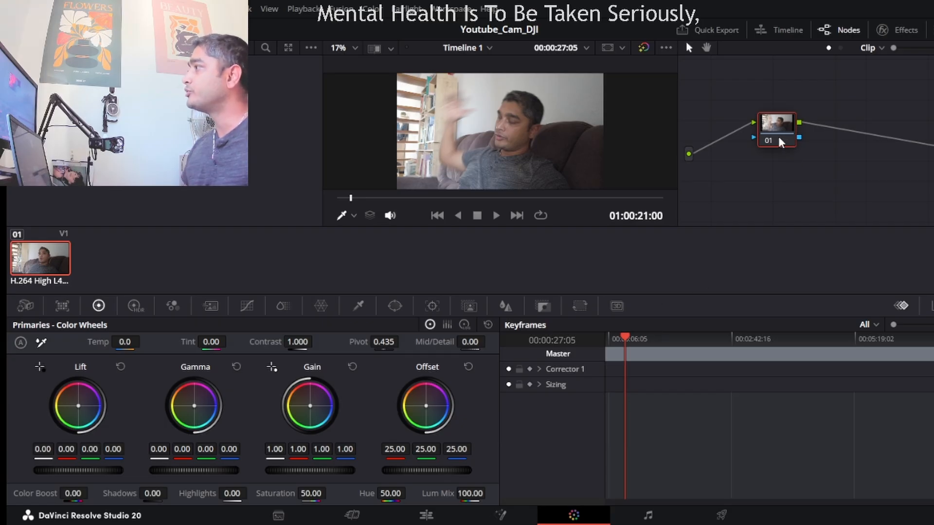
click(424, 516)
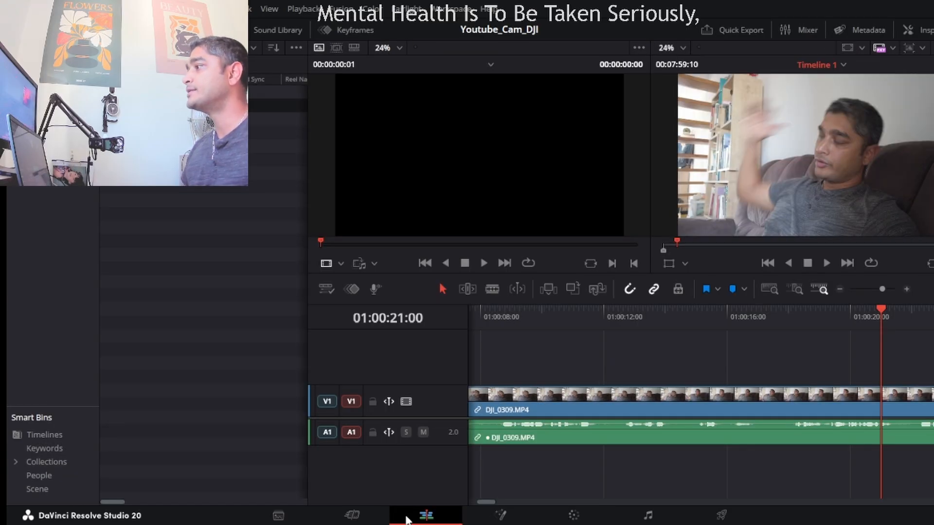
click(584, 514)
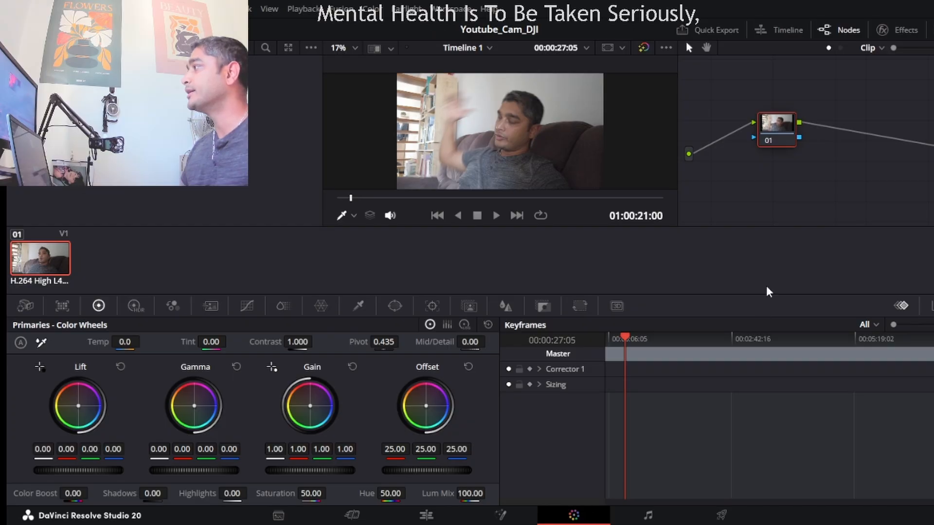
click(905, 35)
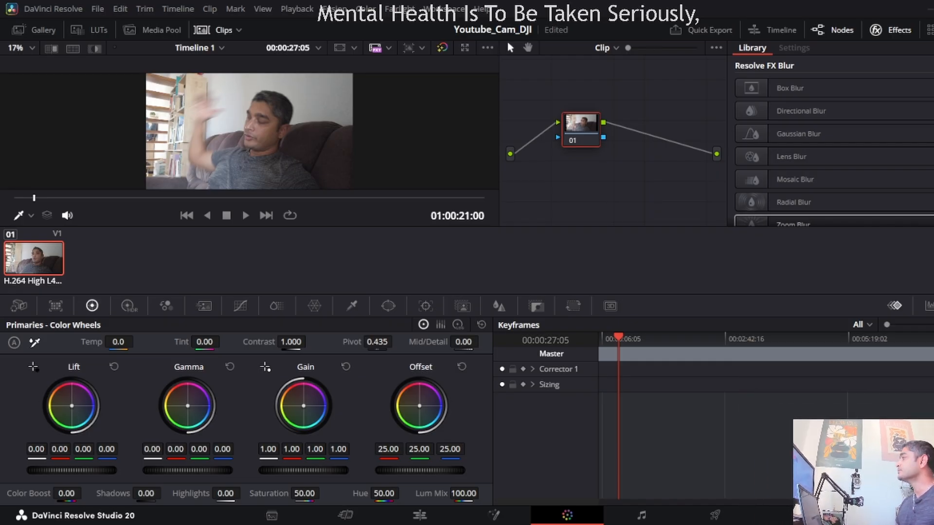
Search the effects library for "deh" and apply Dehancer Pro 7.4.0 to node 01.
scroll(827, 156, down, 8)
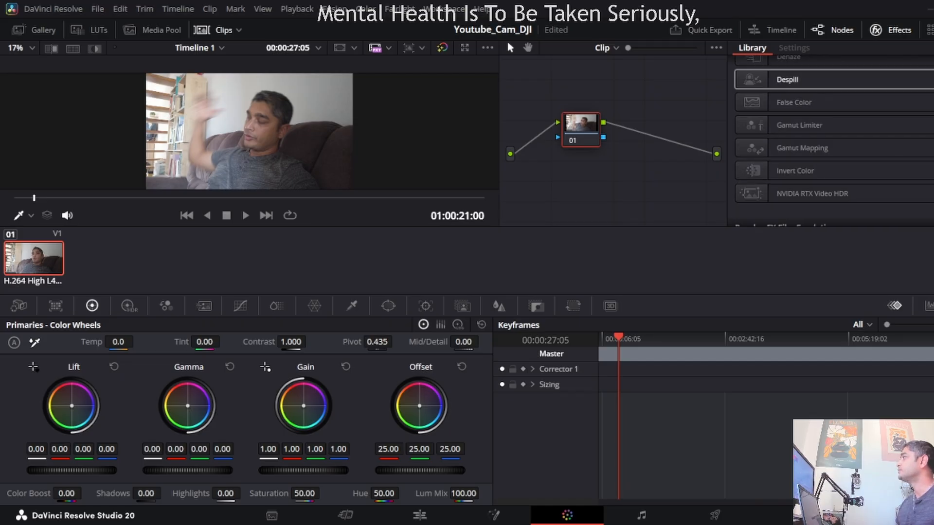
click(930, 48)
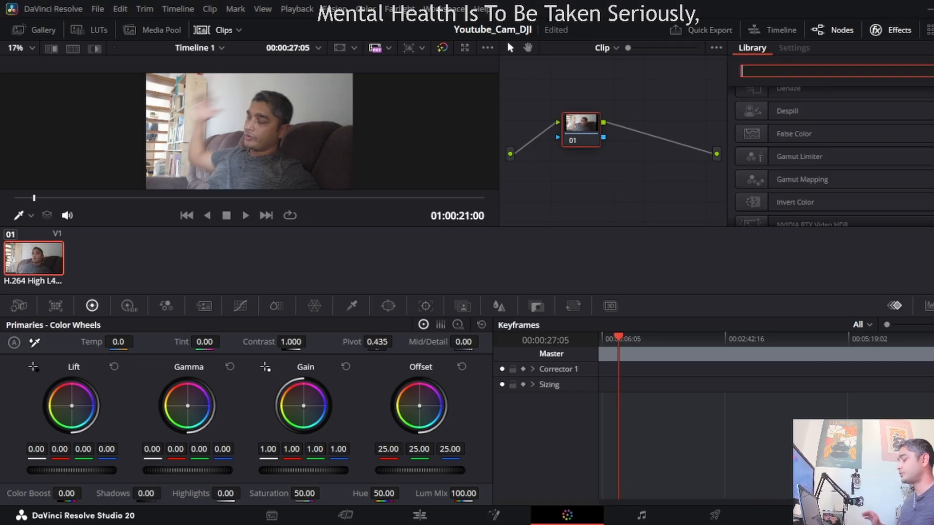
text(deh)
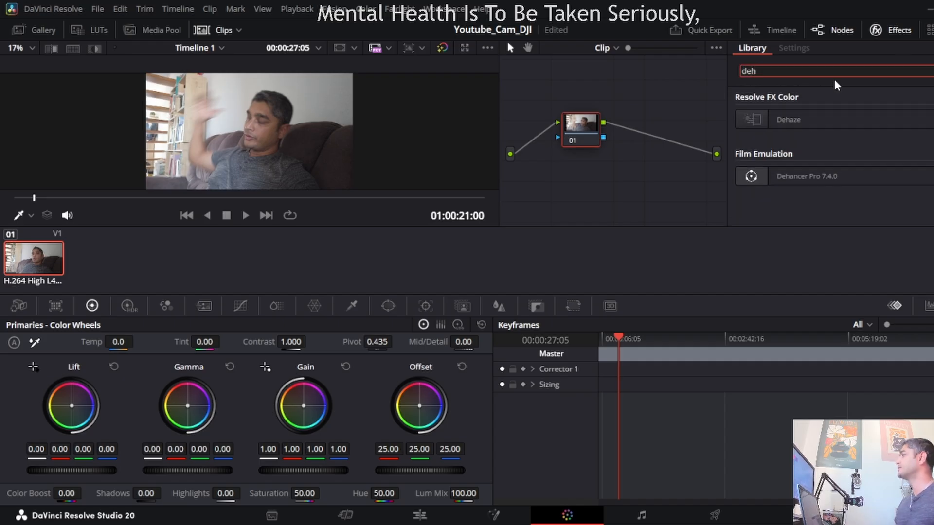
drag(805, 176, 575, 129)
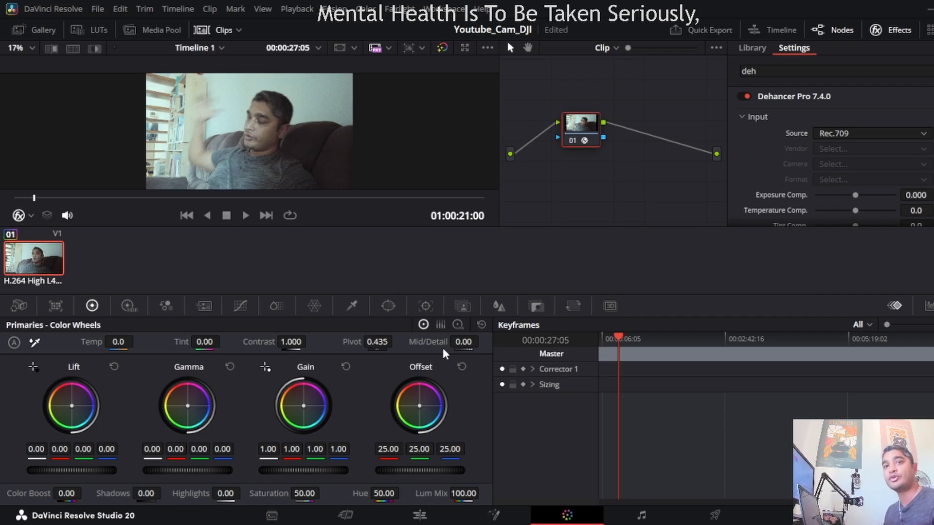
Compare the picture with the Dehancer Pro effect disabled and enabled, leaving it enabled.
click(746, 97)
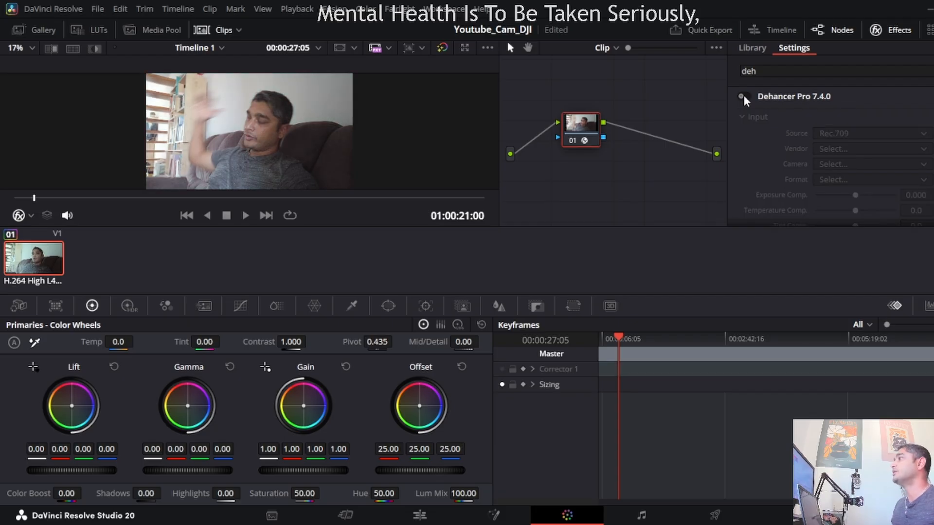
click(745, 97)
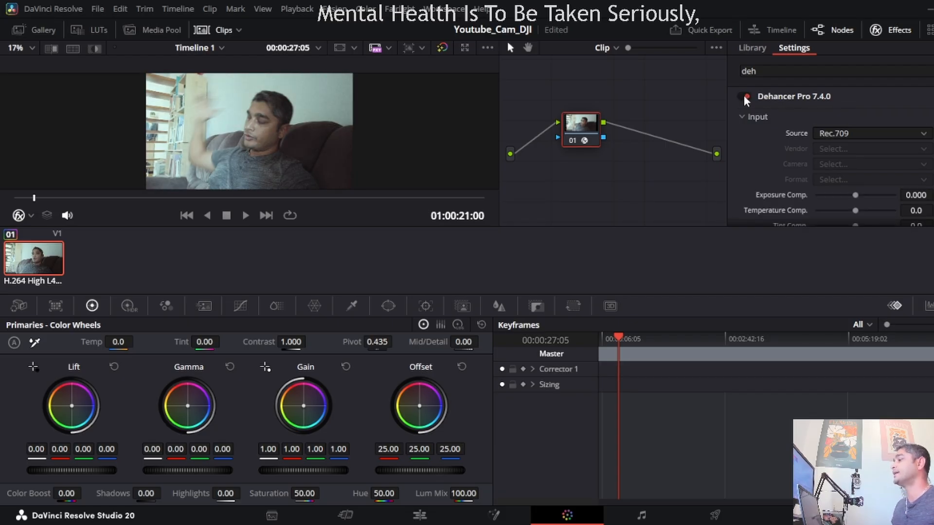
click(746, 98)
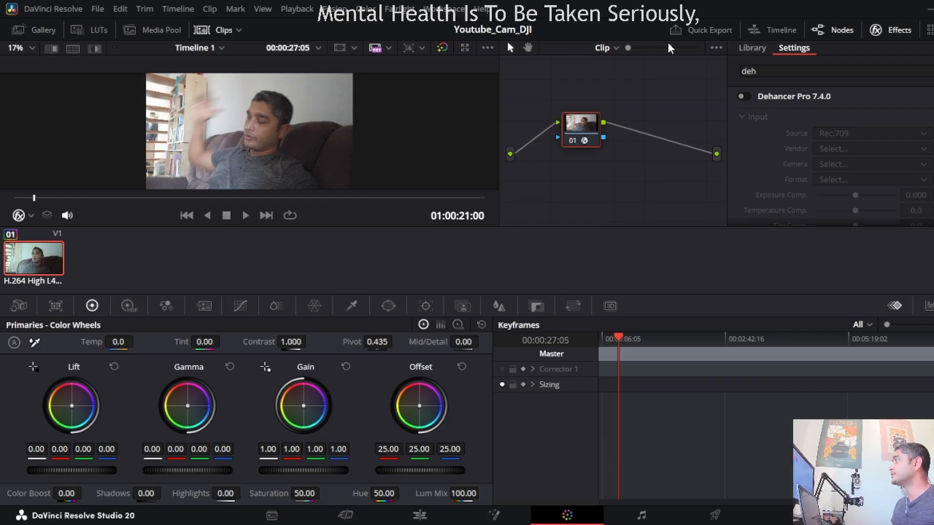
click(744, 96)
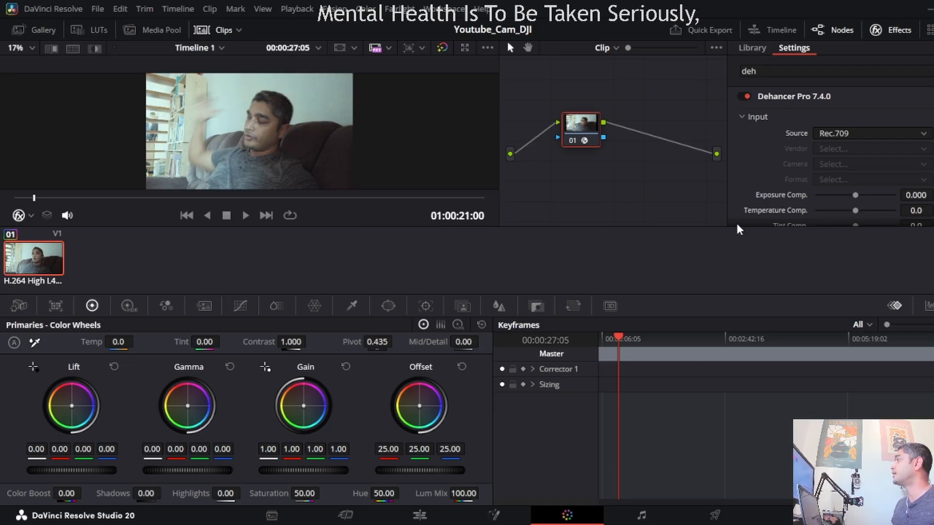
Widen the effect settings area, check the timeline-level node graph and return to the clip's nodes.
drag(728, 204, 649, 204)
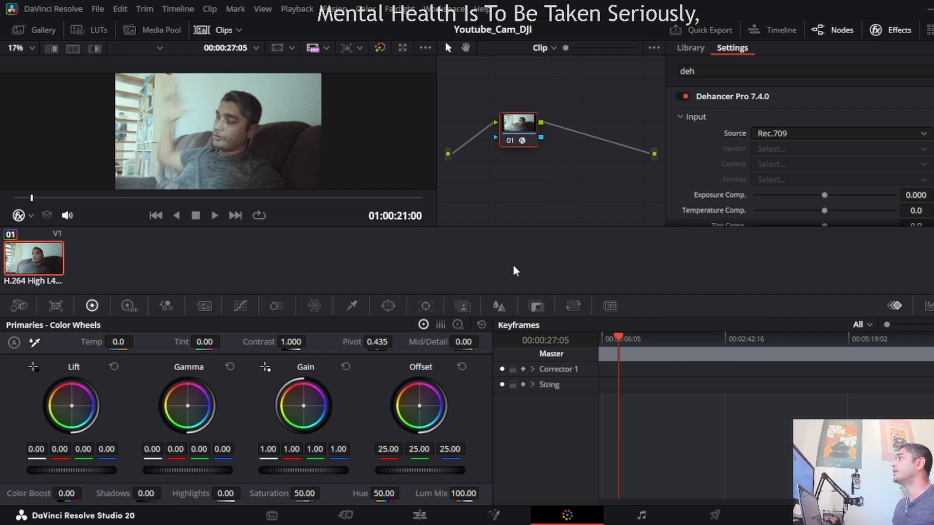
click(544, 52)
click(550, 74)
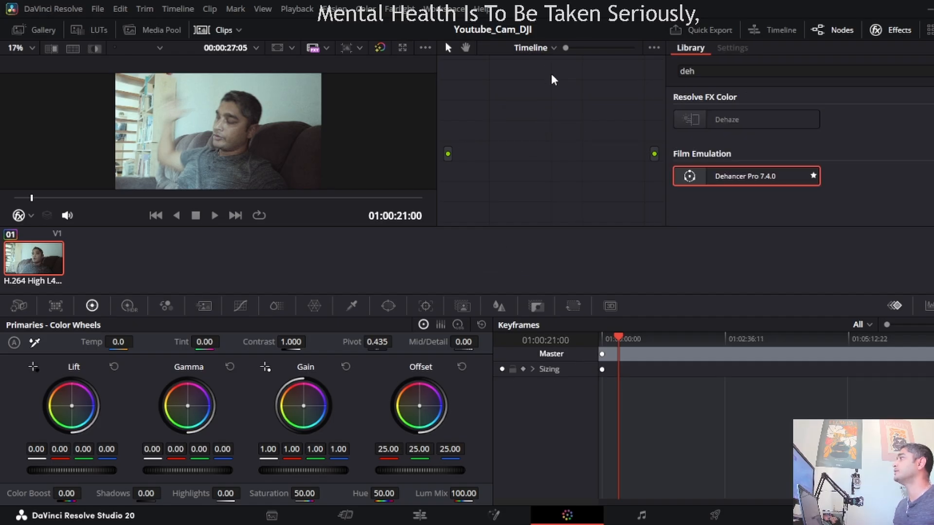
click(62, 260)
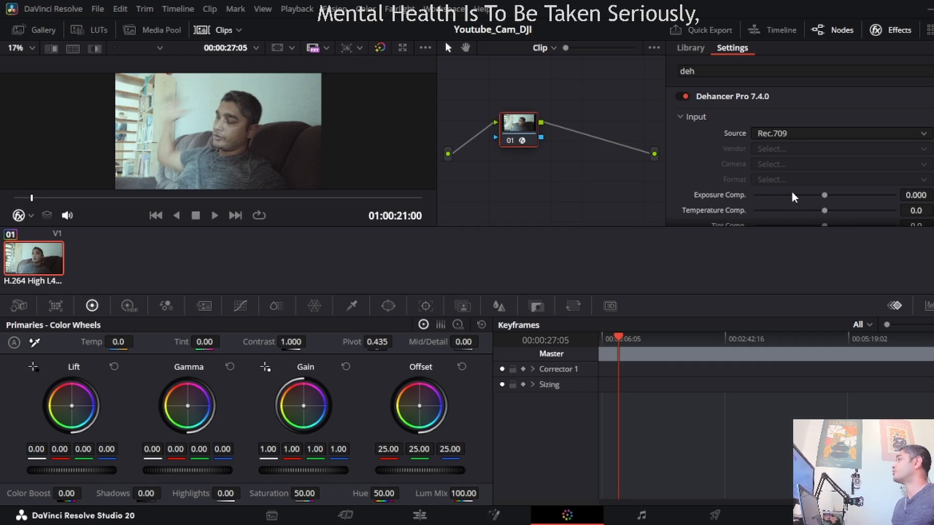
Set Dehancer's input exposure compensation to 0.013 and temperature compensation to -7.4.
scroll(681, 186, down, 2)
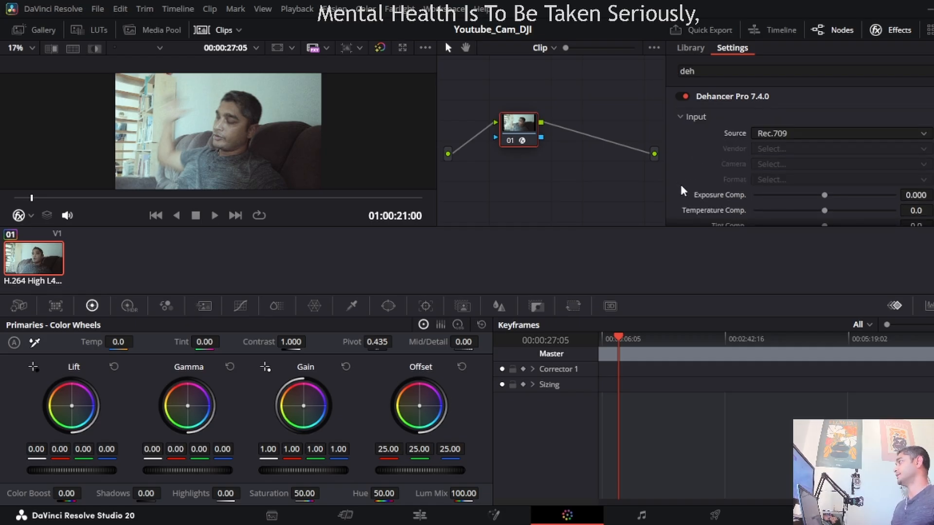
scroll(681, 189, up, 2)
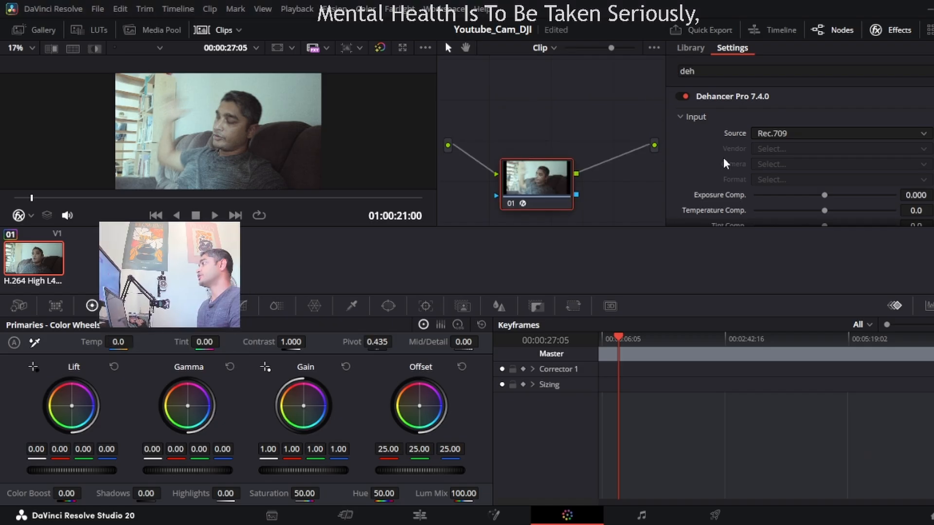
scroll(723, 157, down, 2)
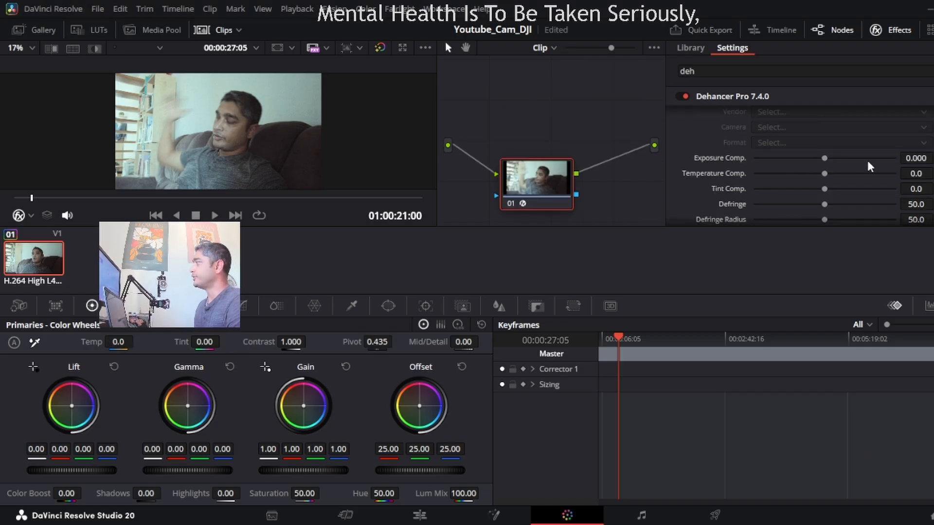
drag(822, 158, 820, 182)
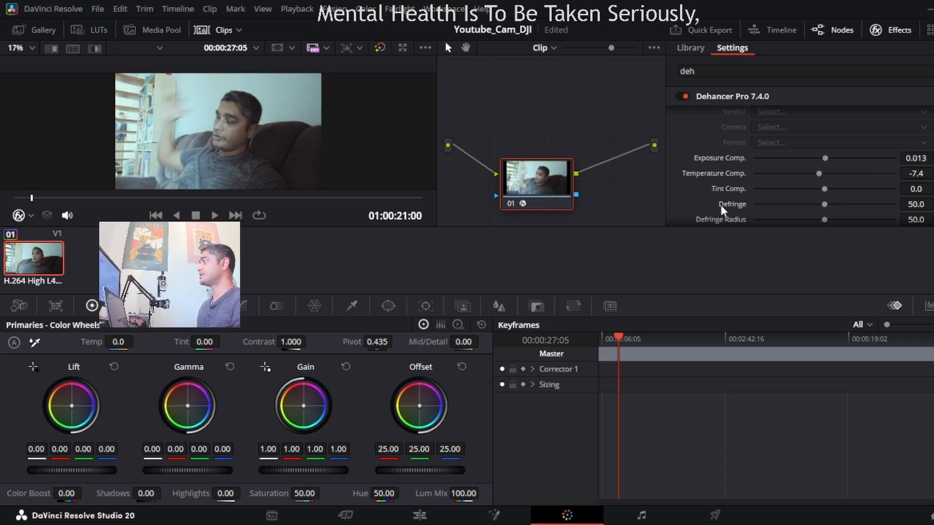
Compare the picture with Dehancer's Film emulation turned off and on, leaving it enabled.
scroll(714, 219, down, 1)
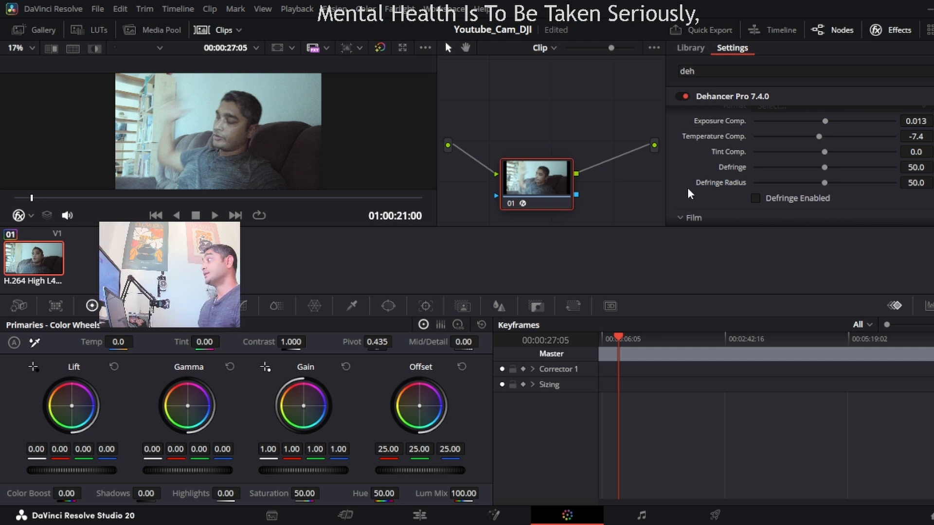
scroll(688, 189, down, 2)
scroll(688, 189, down, 1)
scroll(688, 189, up, 1)
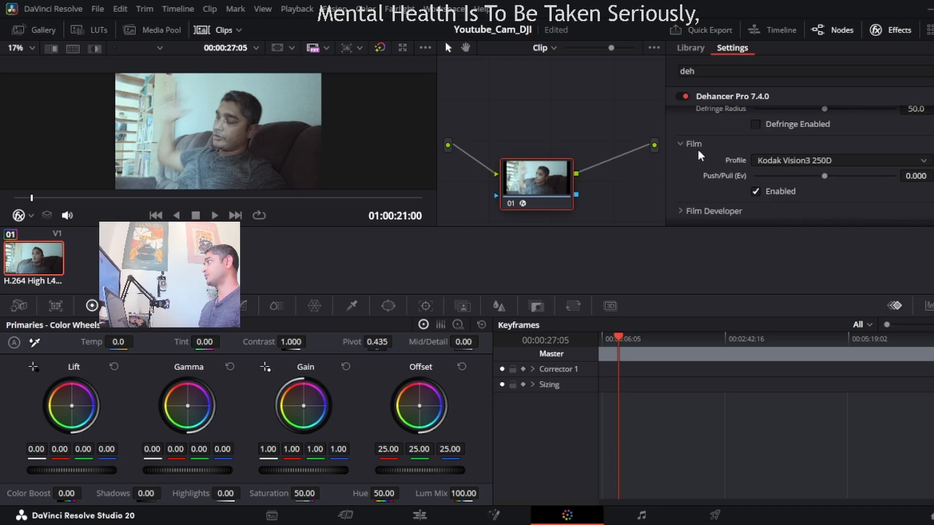
click(755, 192)
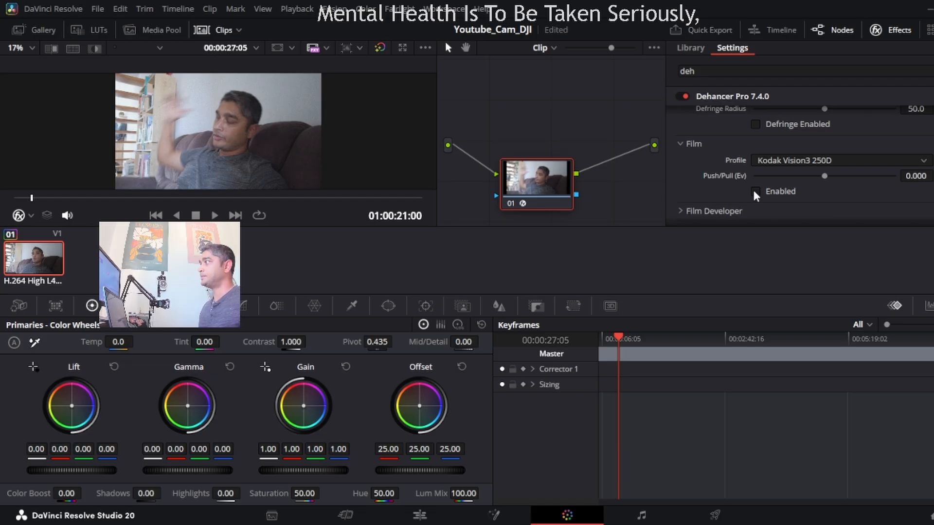
click(754, 192)
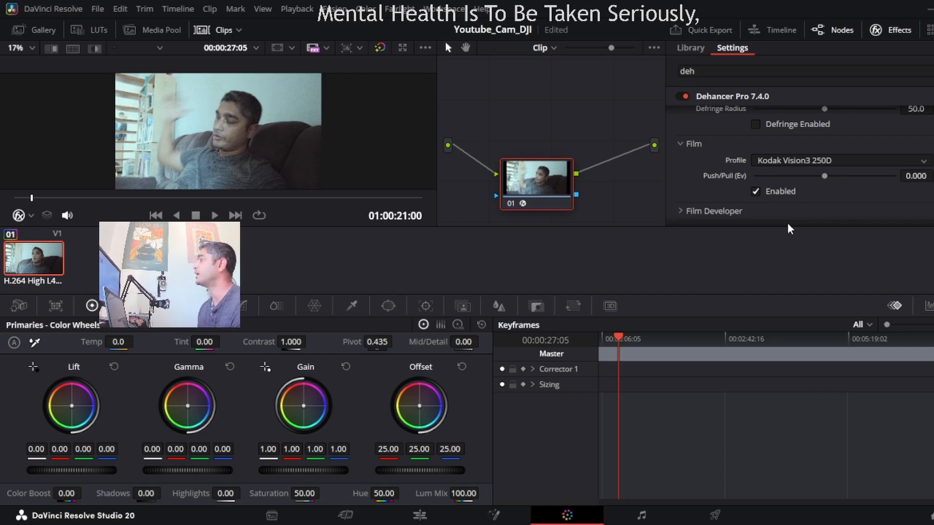
Try the Cinestill 50D film profile, and set the profile to Cinestill 800T.
click(778, 288)
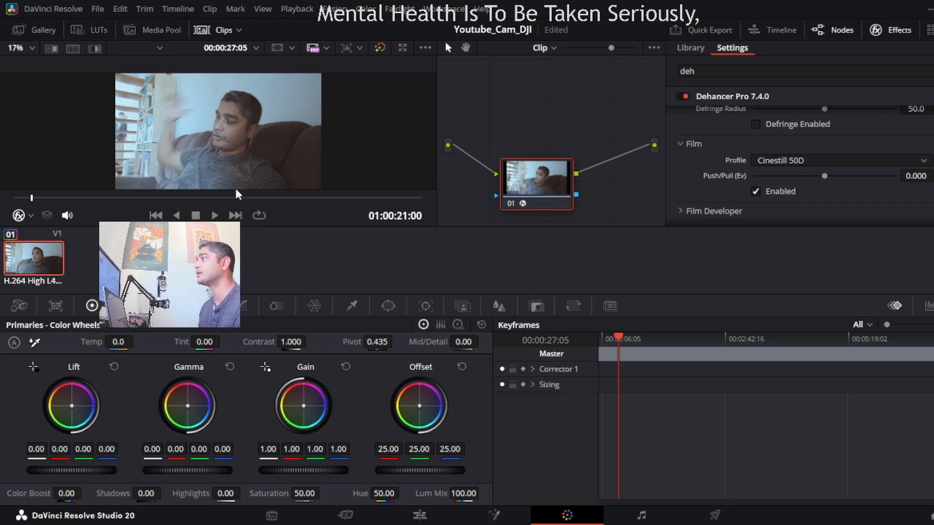
click(811, 298)
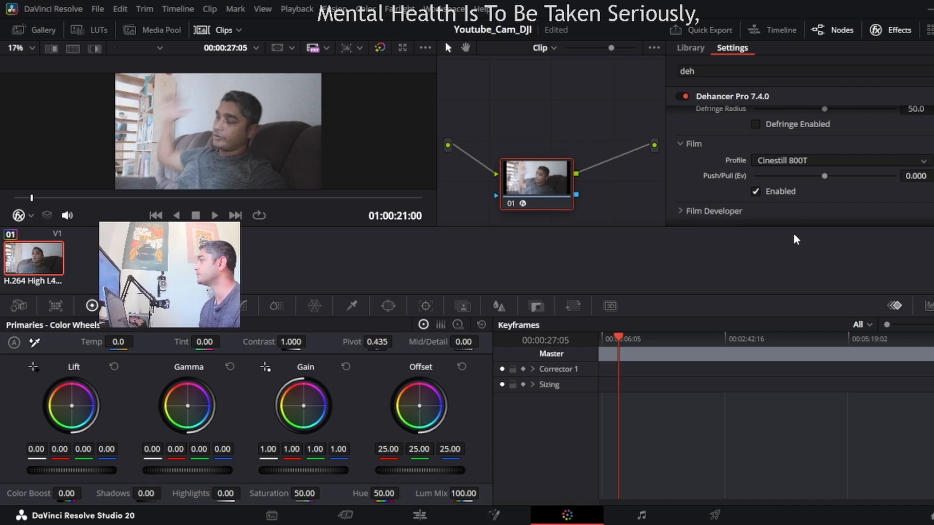
Try the Svema Type 42 (Exp. 1991) film profile, and set the profile to Konica Centuria 100 DNP.
click(787, 296)
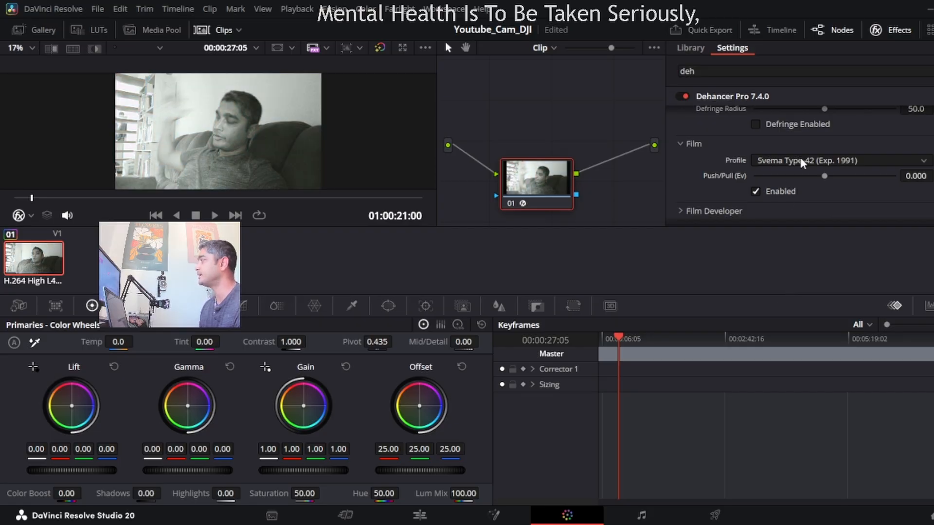
click(801, 231)
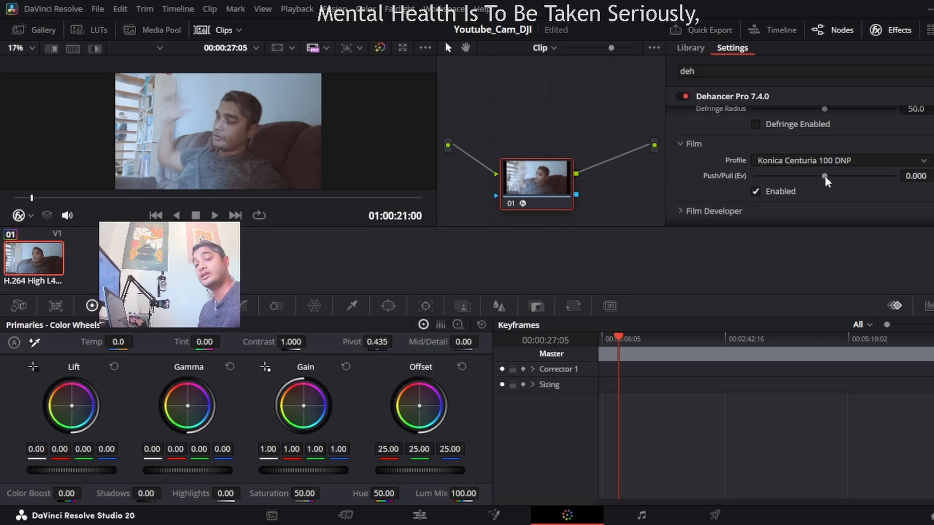
Try the film's Push/Pull at -2.000 Ev, and reset it to 0.000.
drag(825, 176, 741, 179)
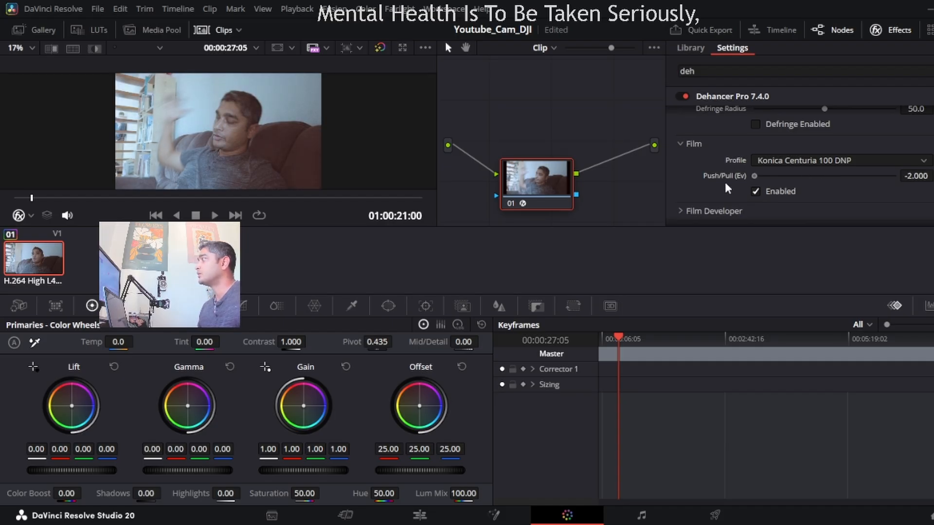
drag(754, 176, 822, 176)
key(ctrl+z)
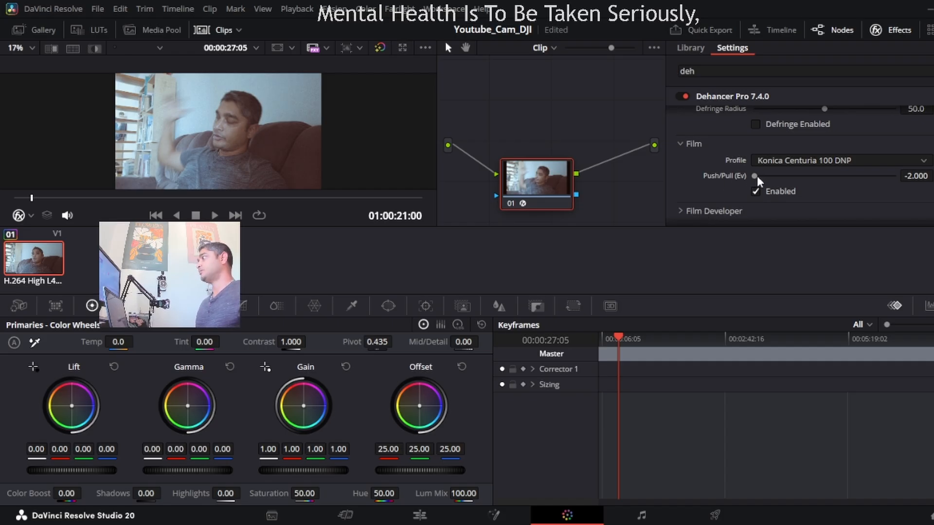
click(753, 189)
drag(754, 176, 821, 180)
click(933, 175)
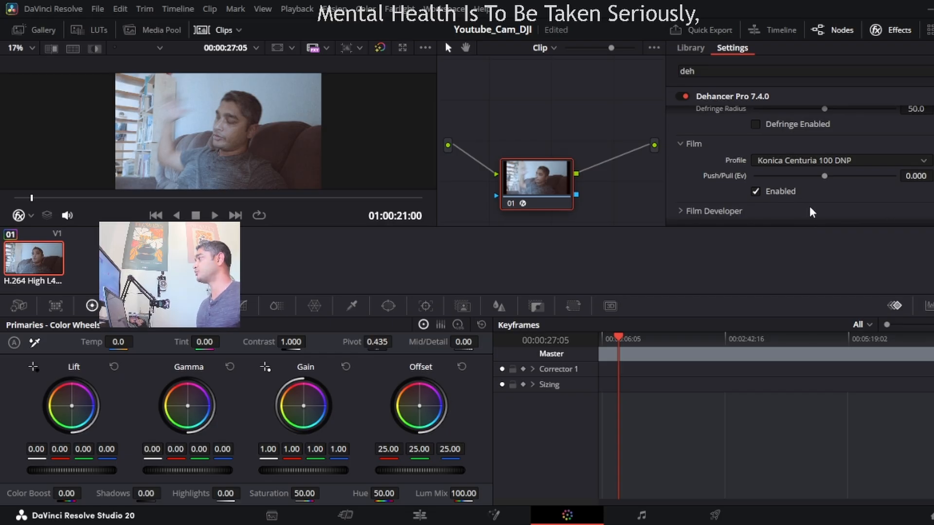
Try Film Developer contrast boosts of -4.8, 1.3 and 17.9, and reset the contrast boost to 0.0.
scroll(811, 210, down, 3)
scroll(760, 192, up, 2)
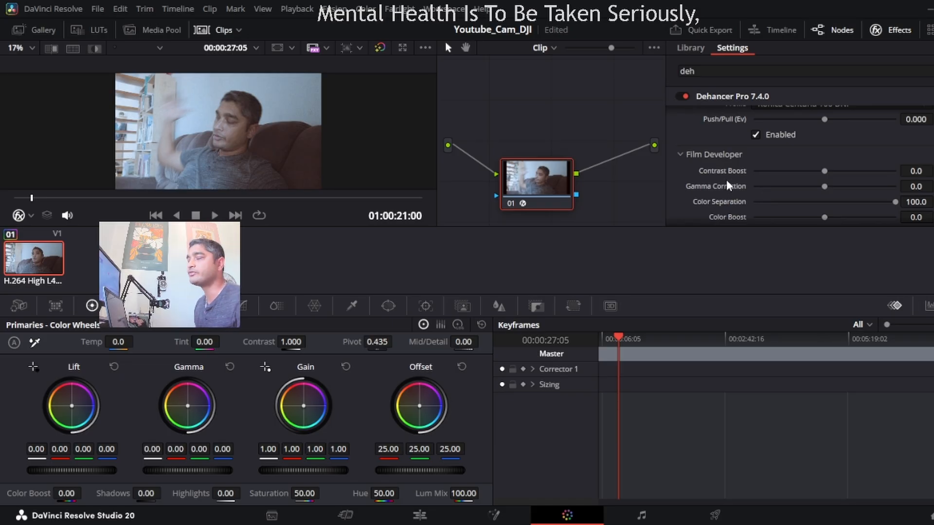
click(826, 171)
drag(826, 171, 824, 167)
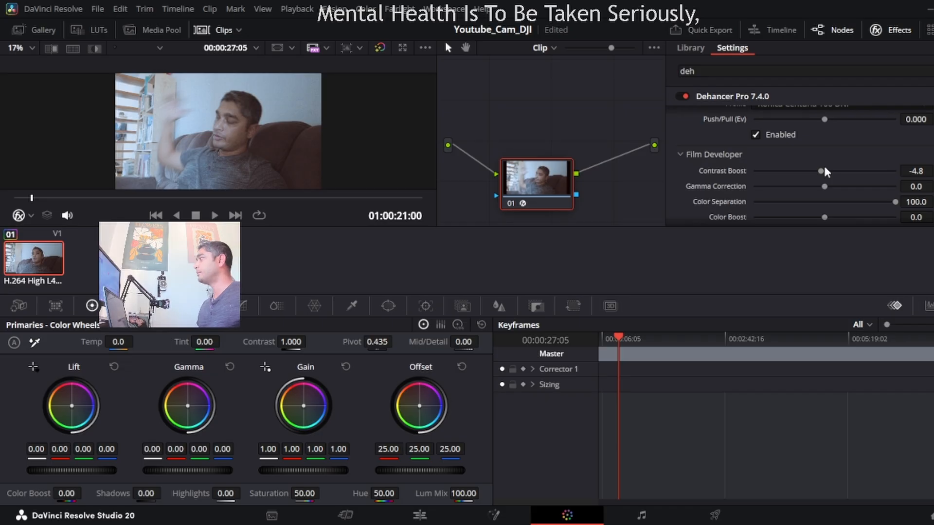
mouse_move(824, 168)
mouse_down()
mouse_move(864, 180)
mouse_move(823, 184)
mouse_up()
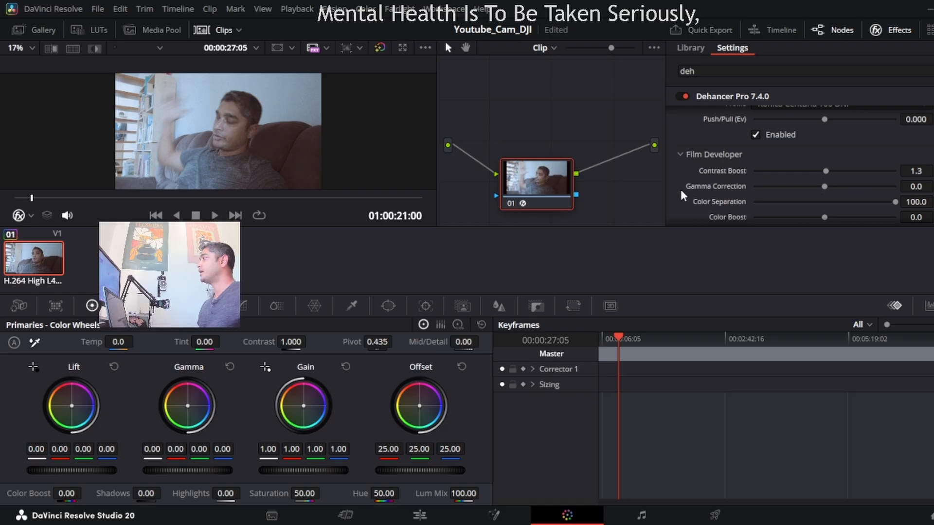
scroll(681, 189, down, 1)
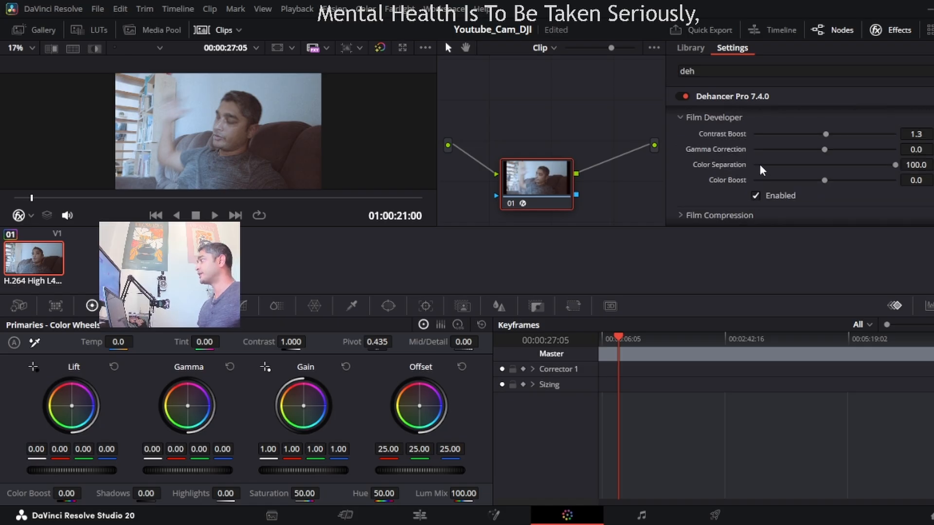
mouse_move(826, 135)
mouse_down()
mouse_move(746, 144)
mouse_move(891, 145)
mouse_move(821, 144)
mouse_move(837, 144)
mouse_up()
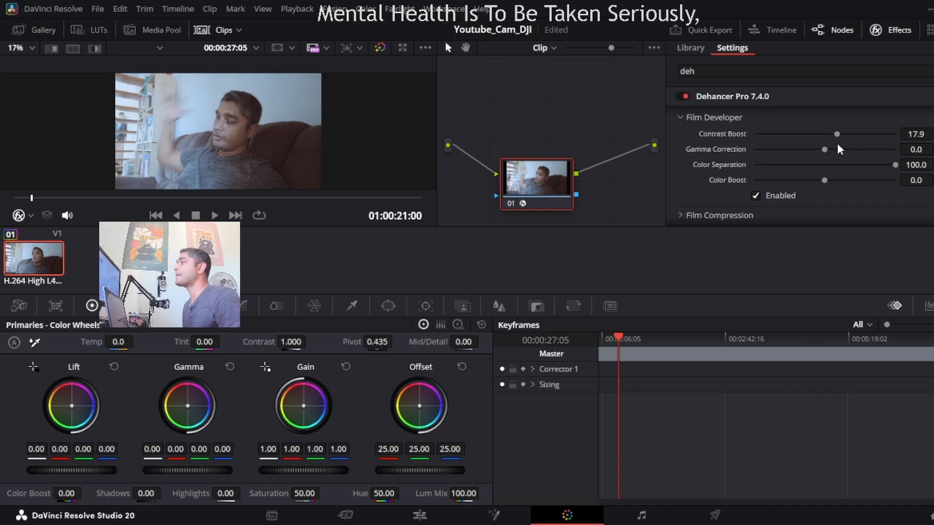
click(933, 134)
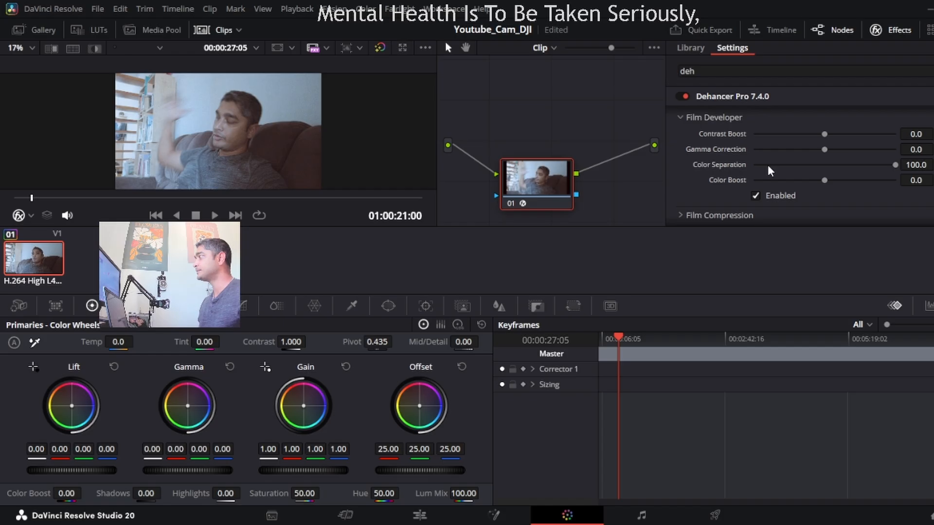
Set Film Developer's color separation to 48.0 and color boost to 0.4, trying a contrast boost of 71.2 and resetting it to 0.0.
drag(894, 164, 734, 175)
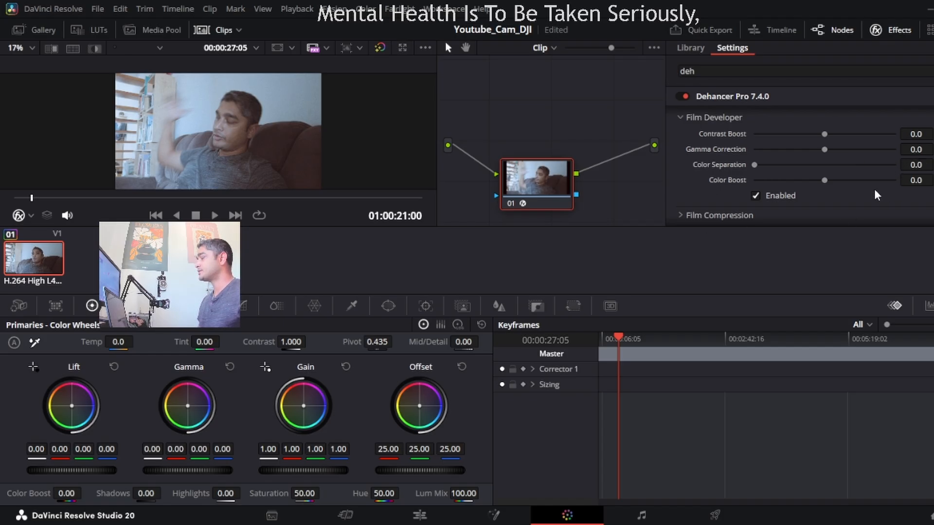
drag(755, 166, 825, 189)
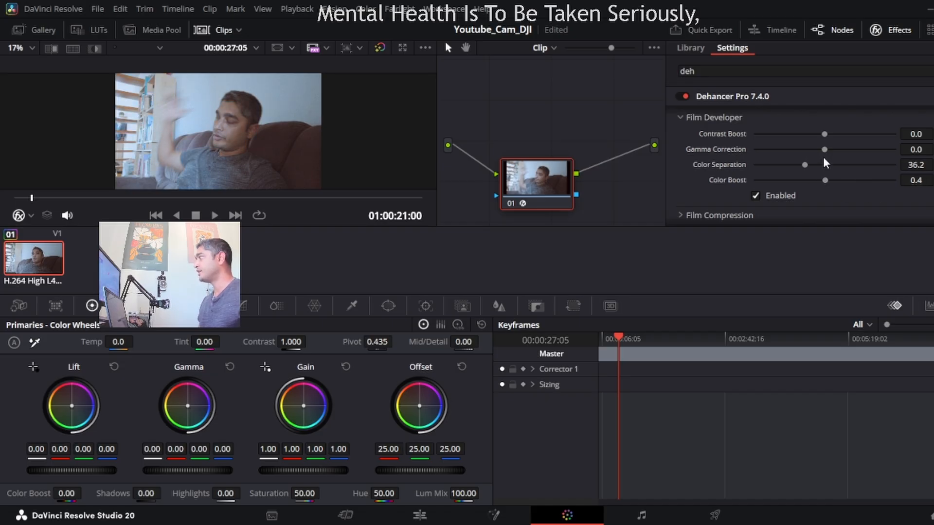
drag(824, 136, 874, 144)
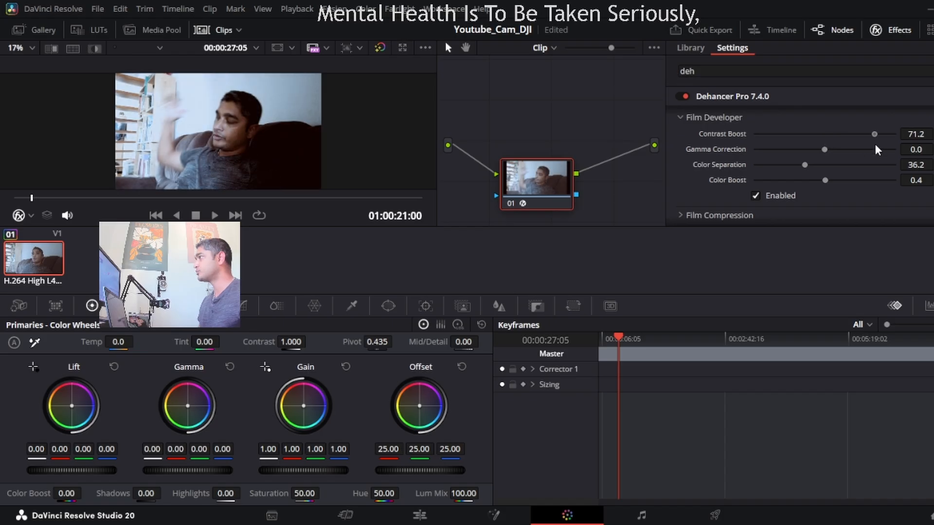
drag(894, 180, 825, 184)
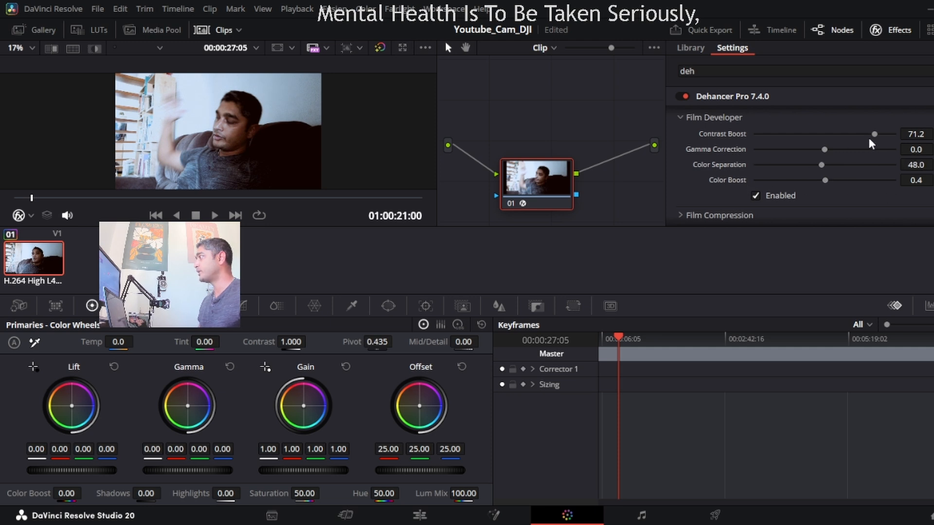
click(933, 134)
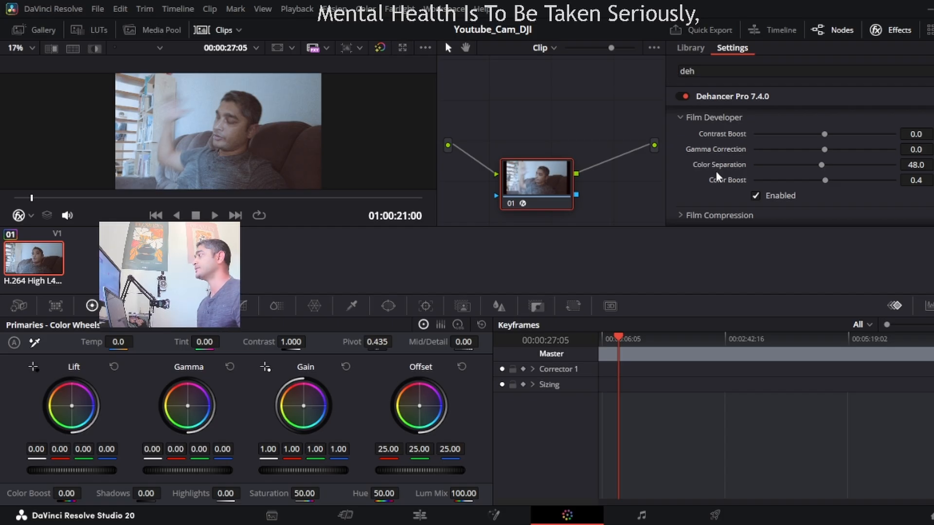
Examine the settings in Dehancer's Film Compression, Expand, Print and Color Head sections.
scroll(689, 188, down, 1)
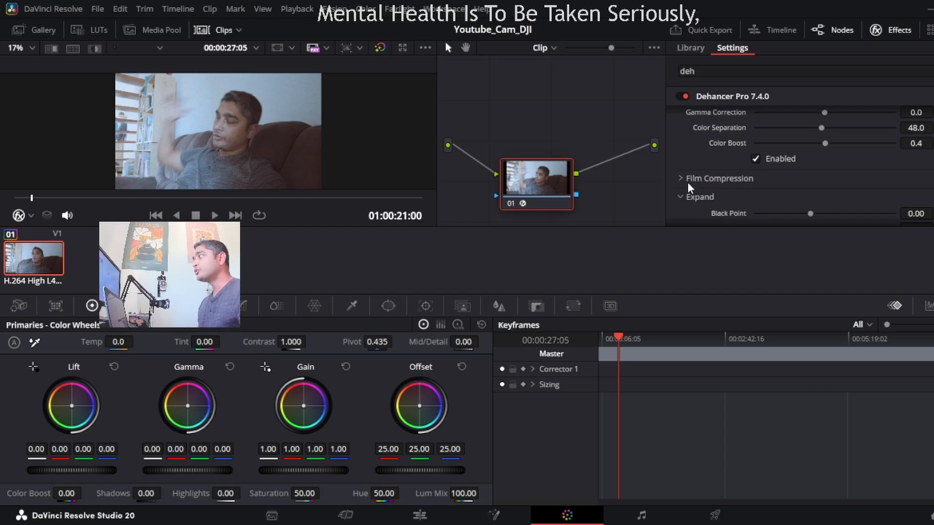
click(687, 183)
scroll(687, 185, down, 2)
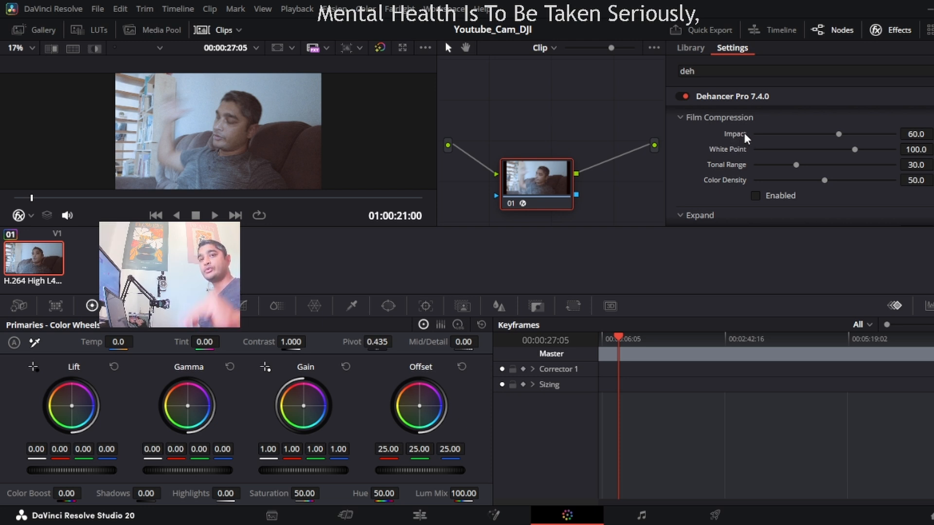
scroll(692, 152, down, 3)
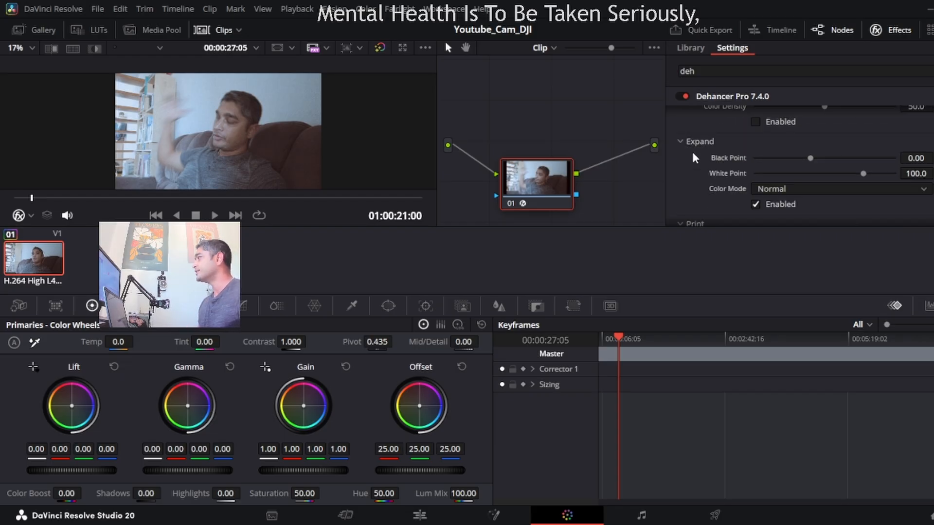
scroll(692, 152, down, 3)
click(699, 147)
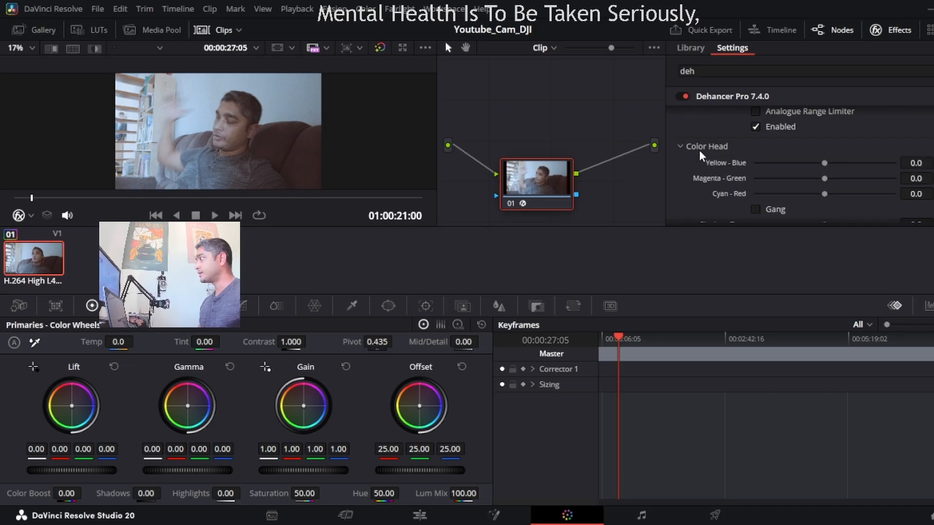
scroll(691, 155, down, 3)
scroll(690, 149, up, 2)
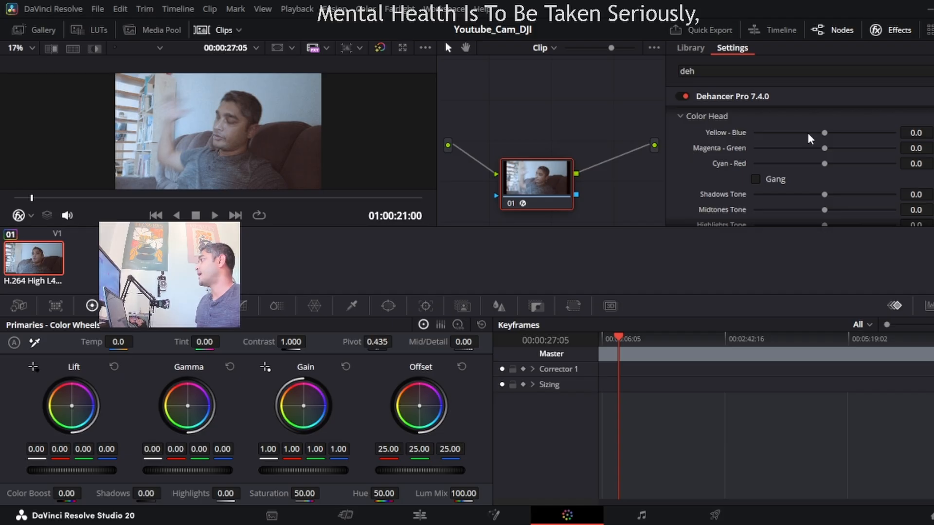
Enable Color Head and set Yellow-Blue to -1.5, Magenta-Green to -2.0 and Cyan-Red to 1.5.
drag(822, 133, 775, 134)
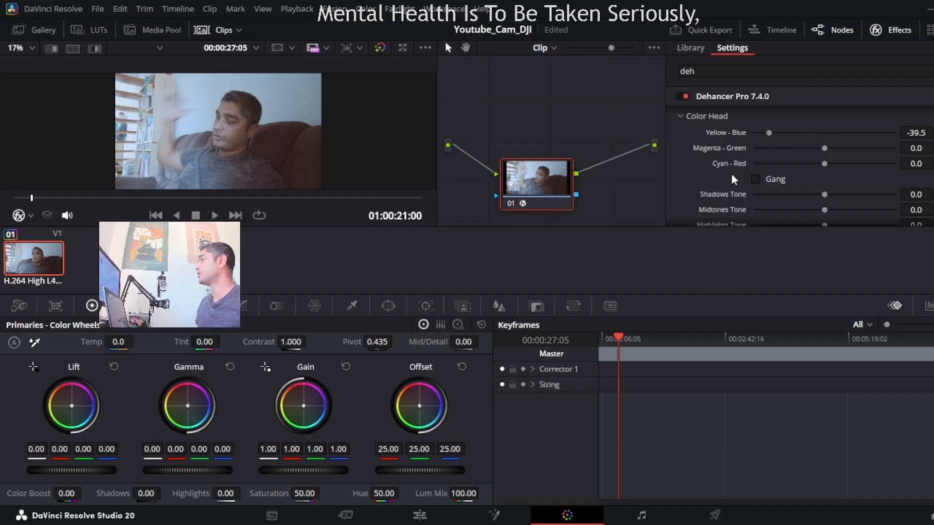
scroll(732, 176, down, 5)
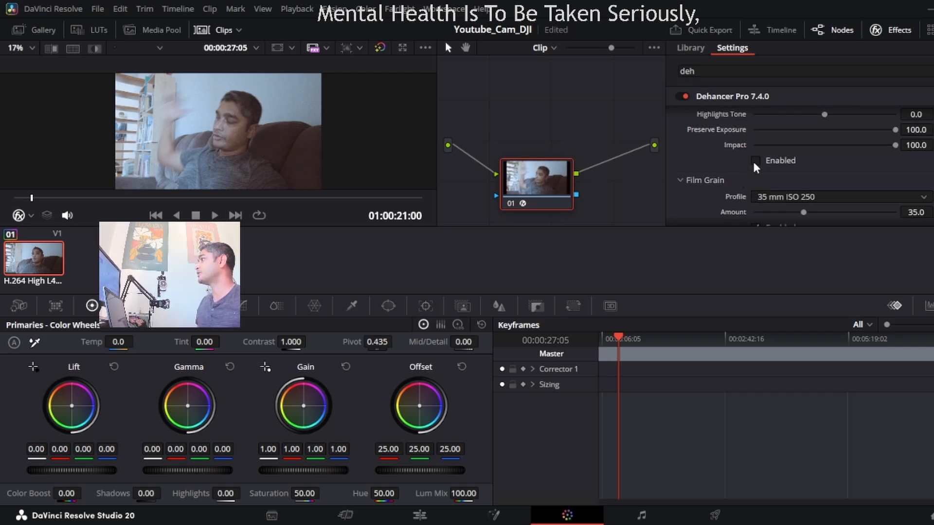
click(755, 160)
scroll(705, 170, up, 2)
scroll(697, 165, up, 2)
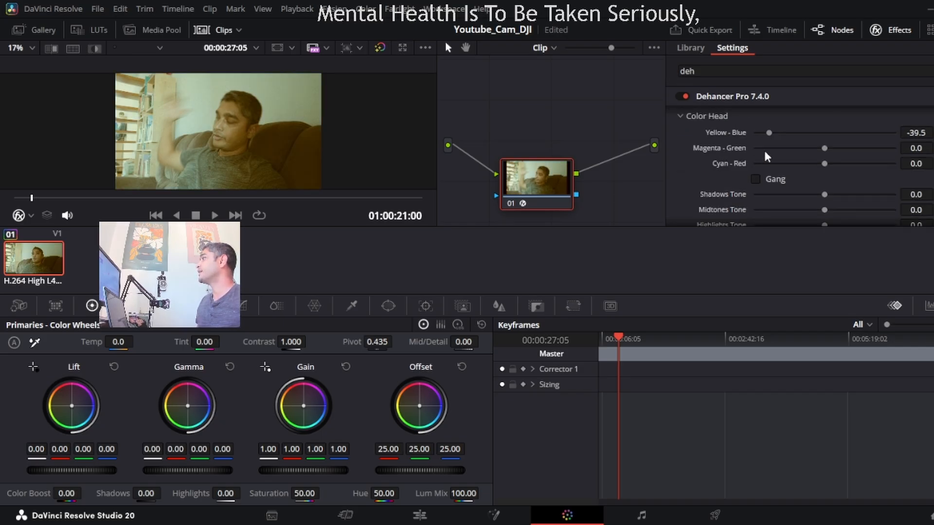
drag(769, 132, 851, 164)
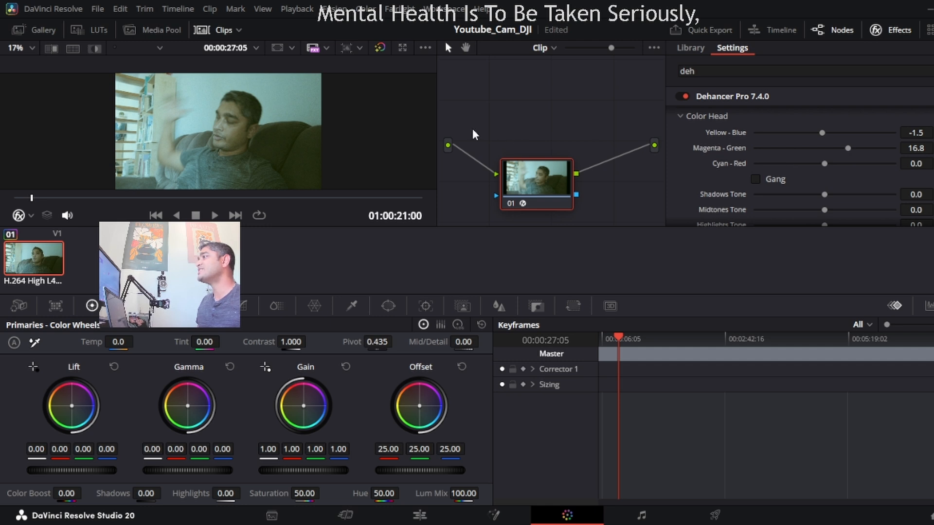
drag(851, 148, 827, 170)
drag(828, 173, 831, 174)
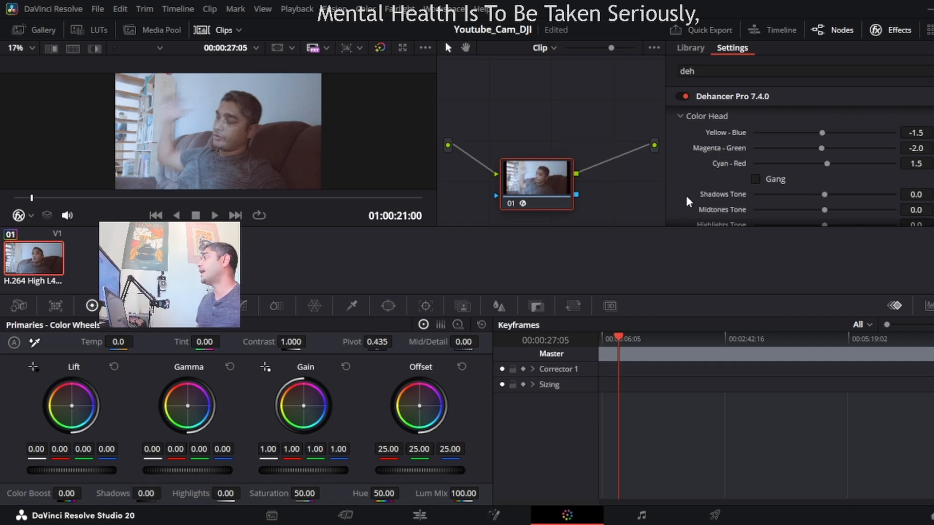
Set Color Head's shadows tone to -8.3, midtones tone to -8.3 and highlights tone to -11.8.
scroll(686, 195, down, 2)
scroll(686, 196, up, 2)
scroll(686, 196, down, 2)
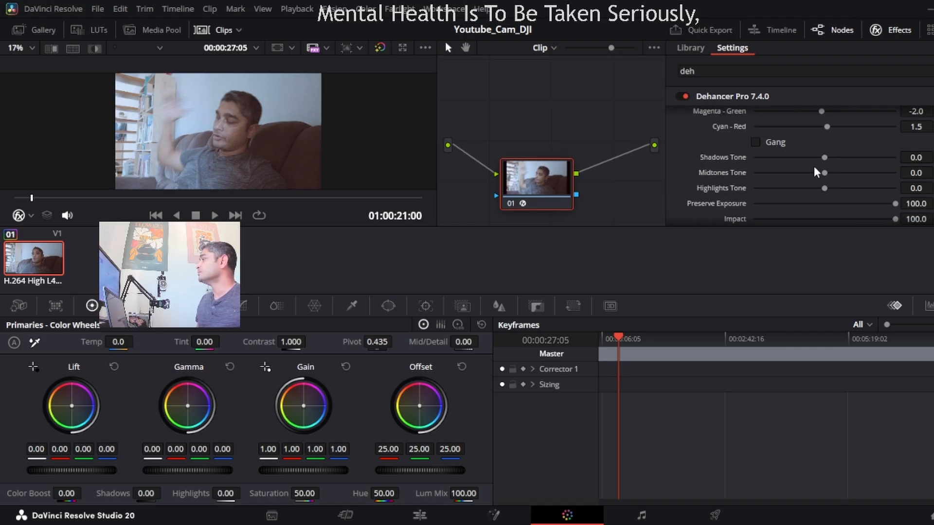
drag(824, 157, 816, 189)
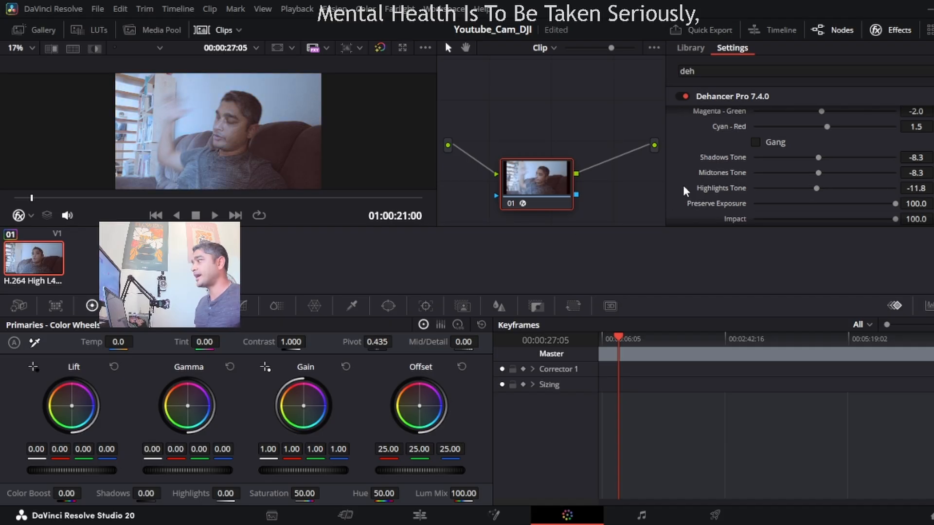
Set the Film Grain profile to 35 mm ISO 500 and its amount to 100.0.
scroll(684, 189, down, 1)
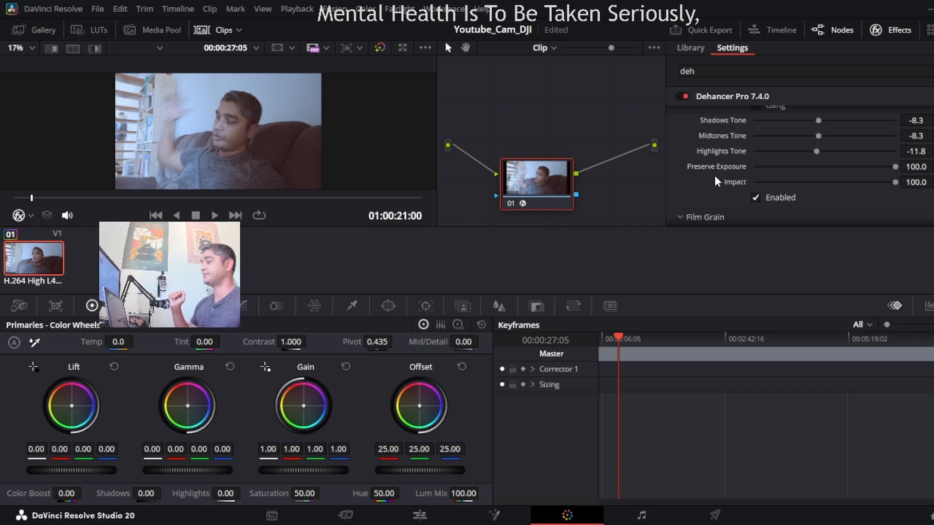
scroll(710, 184, down, 3)
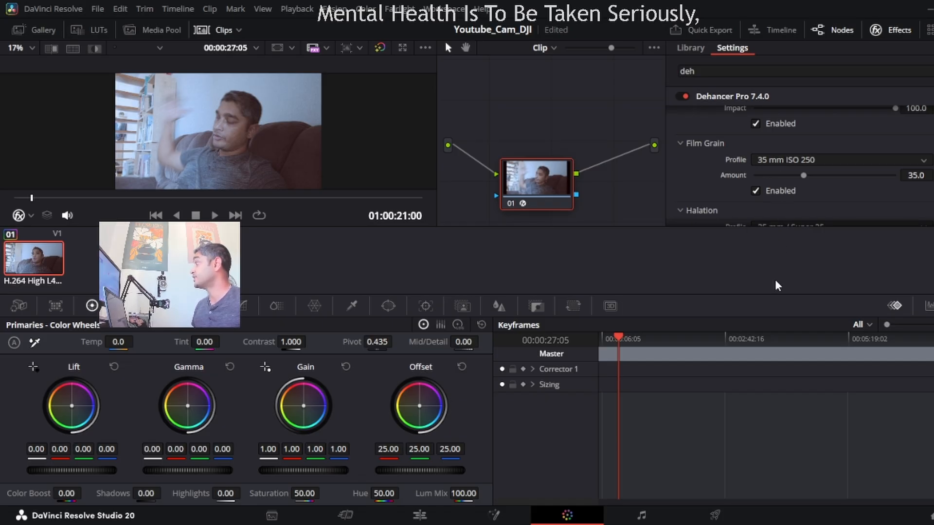
click(779, 258)
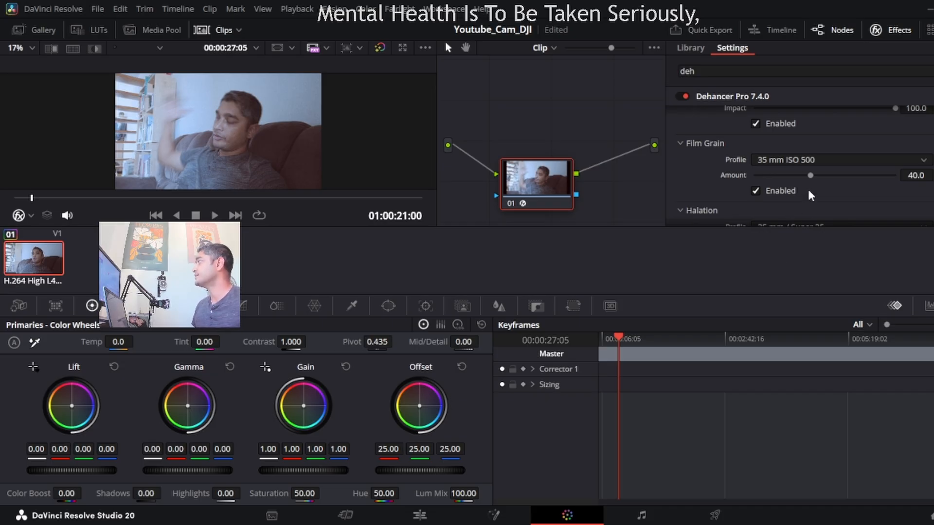
drag(807, 174, 907, 190)
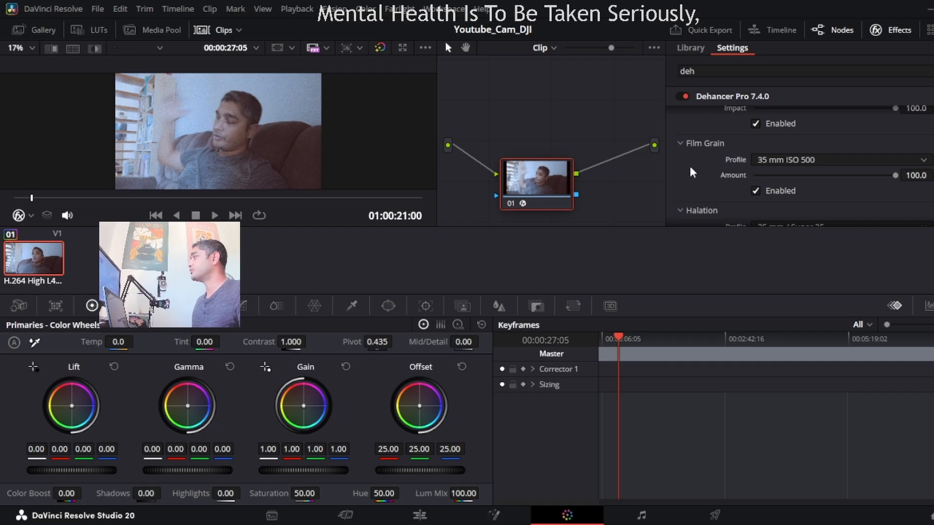
Enable Halation, try an amplify value of 98.7, and set amplify to 55.0.
scroll(690, 167, down, 2)
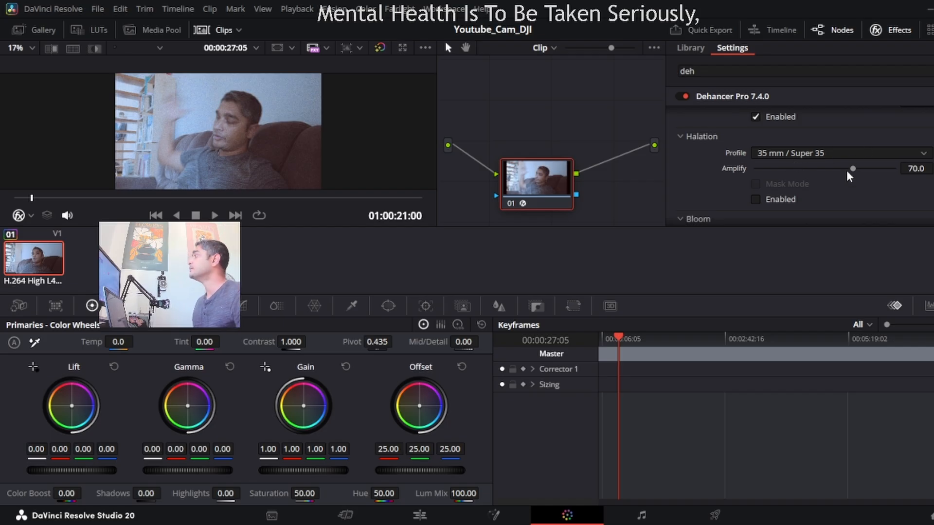
click(755, 199)
drag(852, 168, 882, 170)
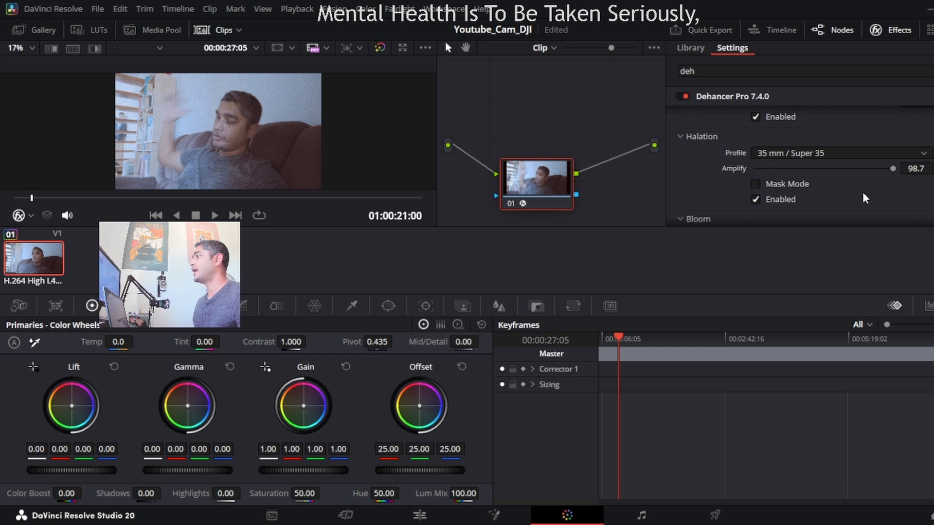
drag(888, 165, 830, 171)
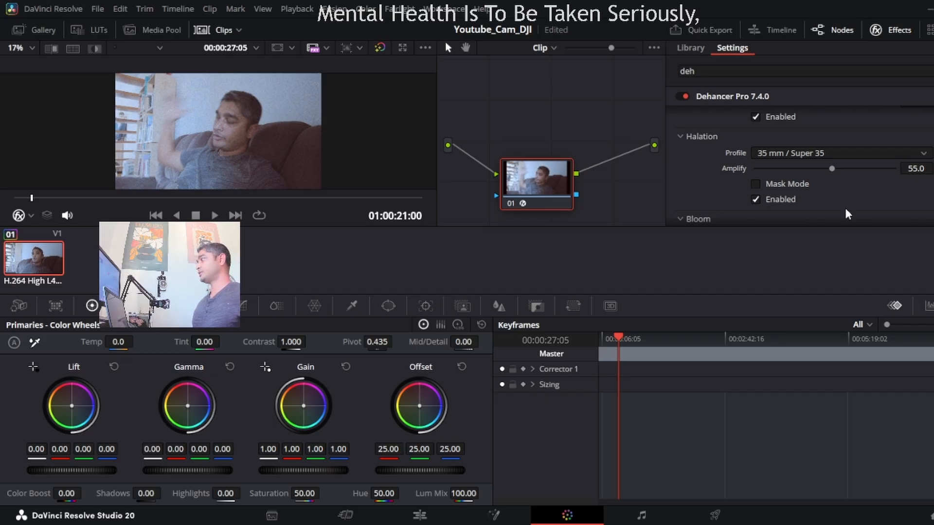
Enable Bloom, try an amplify value of 99.1, and set amplify to 0.0.
scroll(846, 210, down, 2)
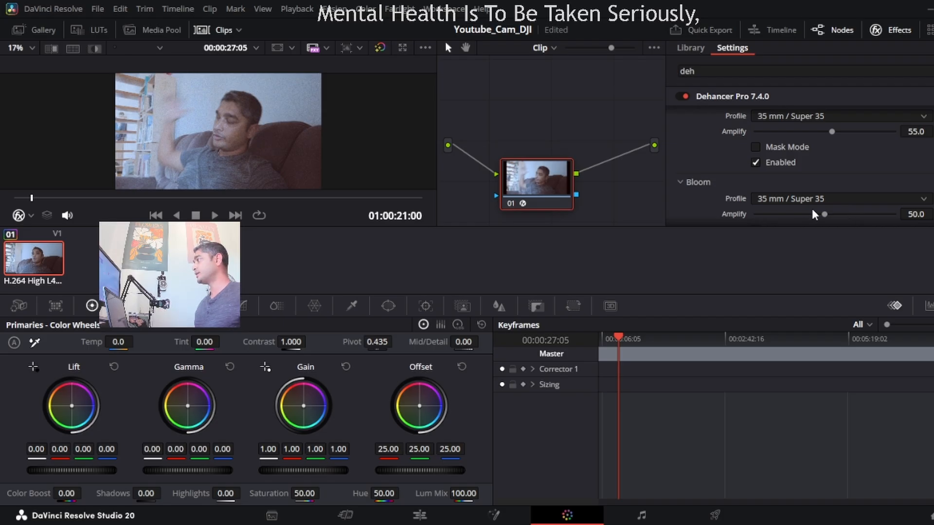
scroll(715, 197, down, 2)
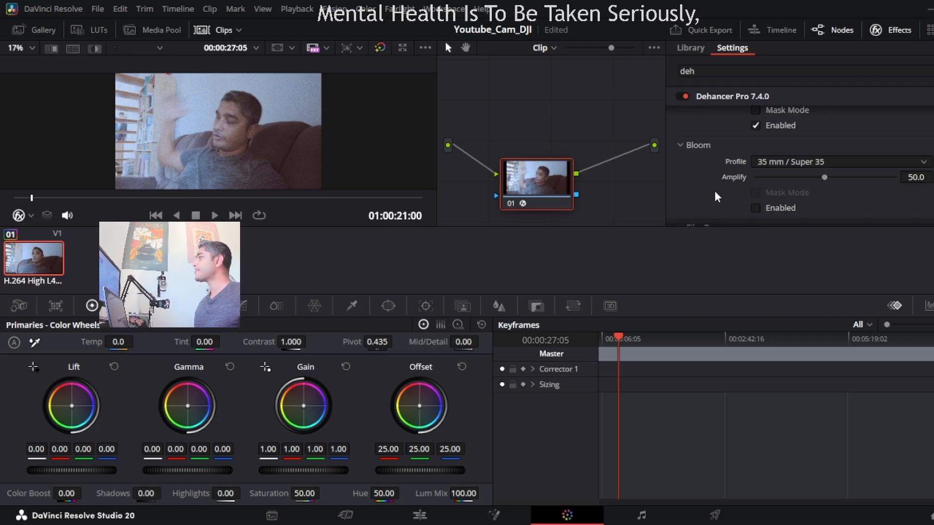
click(754, 208)
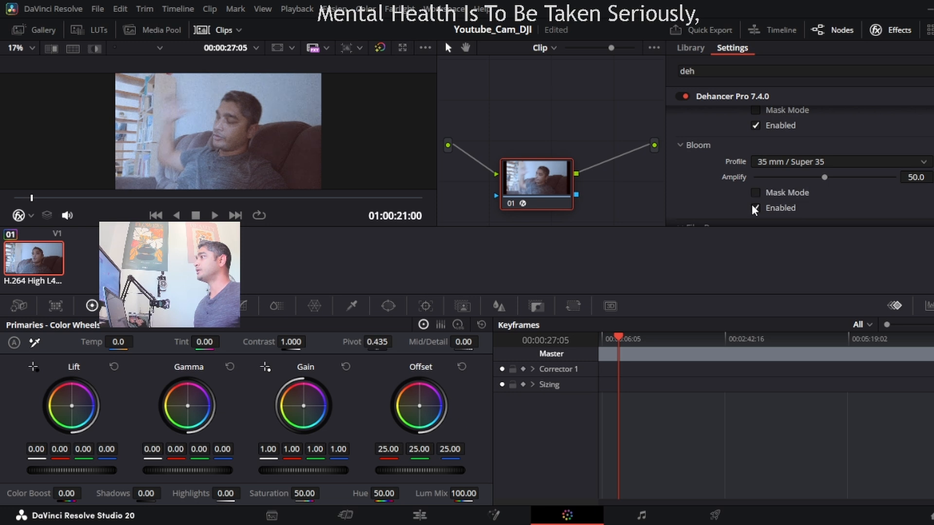
drag(824, 176, 890, 187)
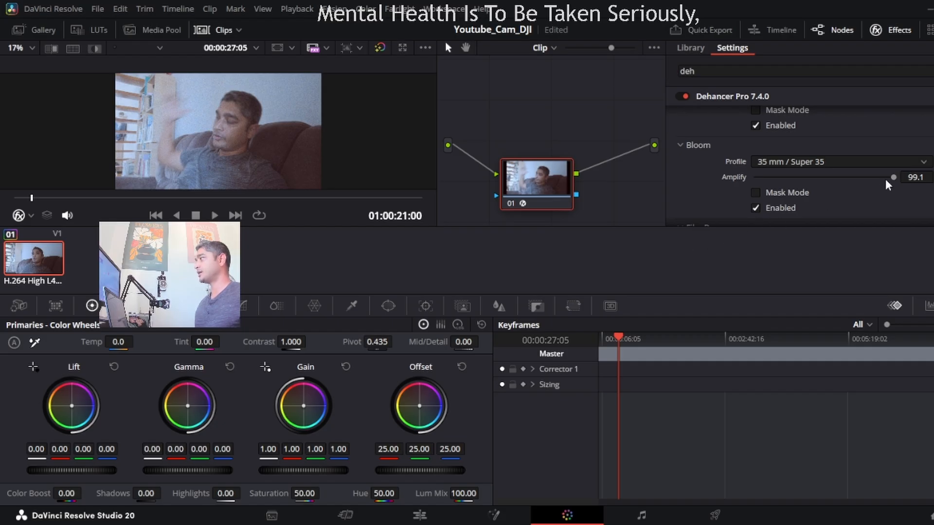
drag(894, 176, 743, 183)
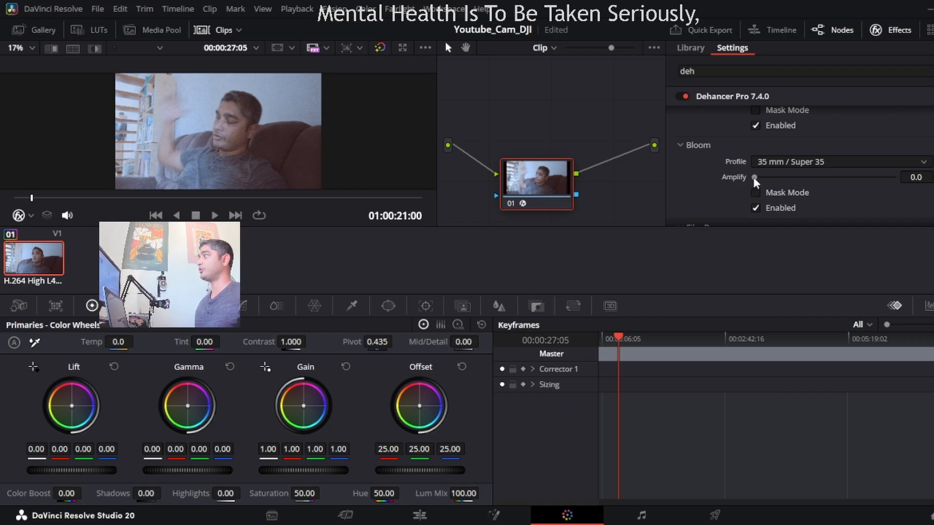
Set the Film Breath profile to 65 mm / 70 mm and its impact to 99.6.
scroll(696, 185, down, 3)
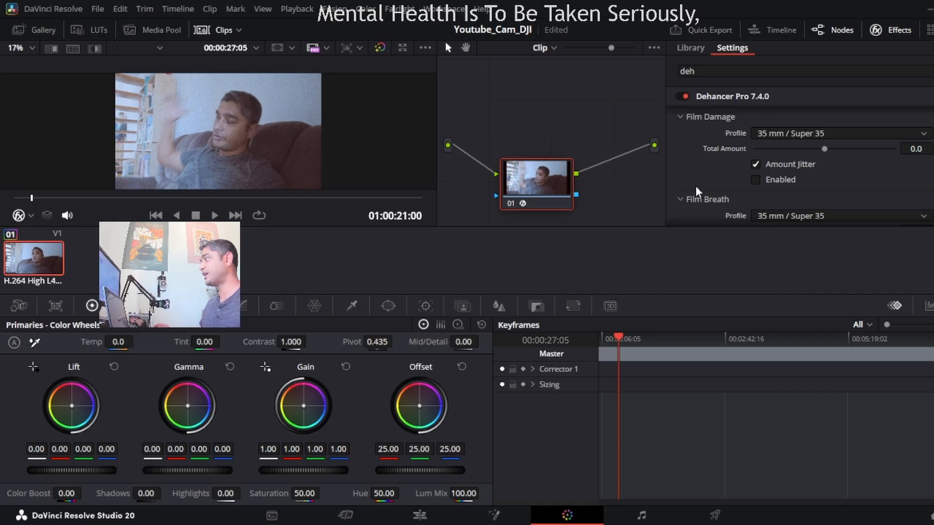
scroll(695, 186, down, 2)
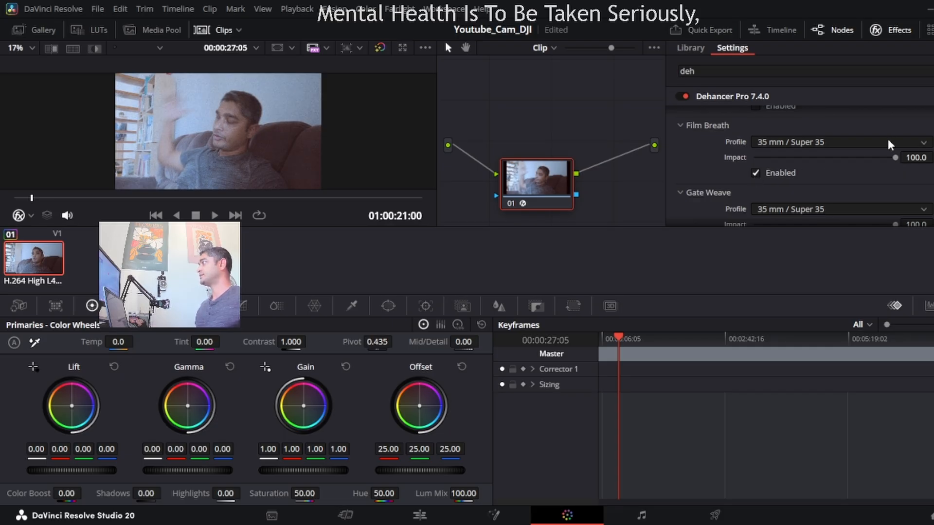
click(874, 214)
mouse_move(895, 157)
mouse_down()
mouse_move(758, 159)
mouse_move(894, 159)
mouse_up()
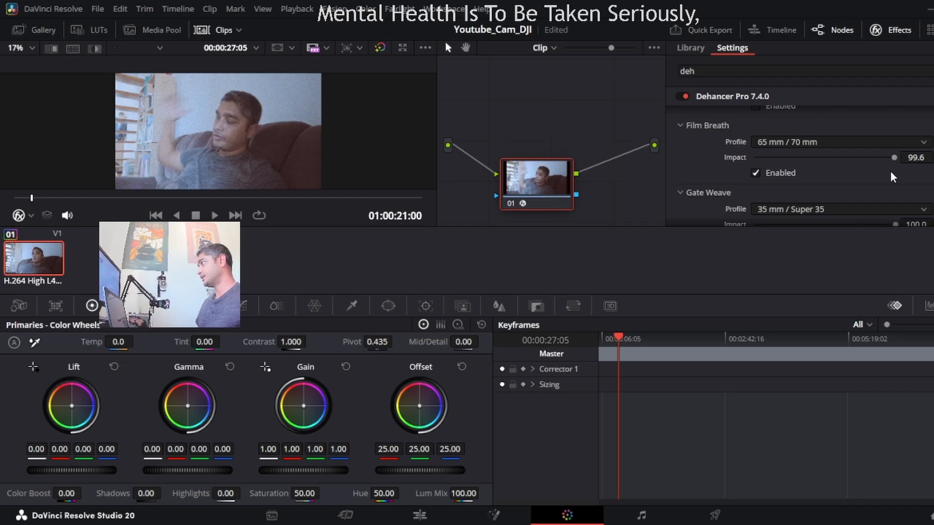
Examine the remaining Dehancer settings from Overscan to Options, expanding the LUT Generator, Monitor and Output sections.
scroll(690, 169, down, 4)
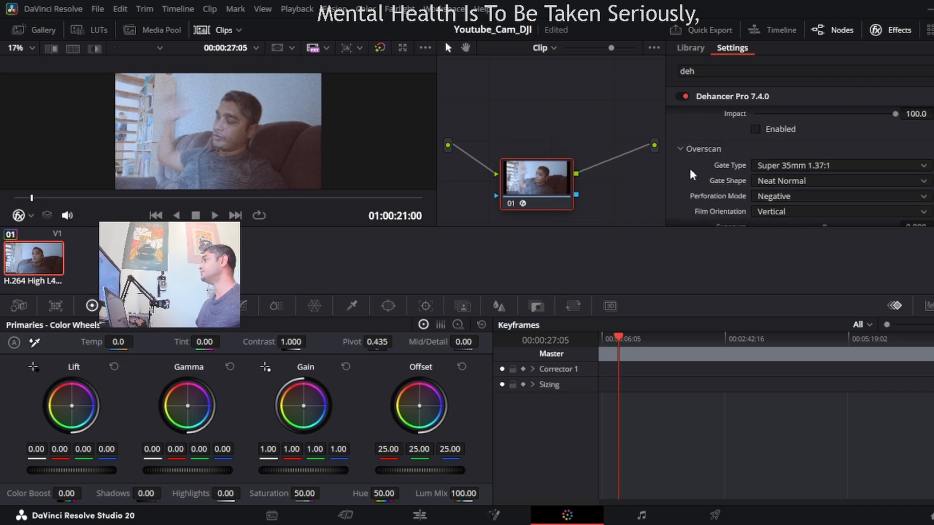
scroll(689, 168, down, 6)
scroll(690, 170, down, 5)
scroll(689, 168, down, 2)
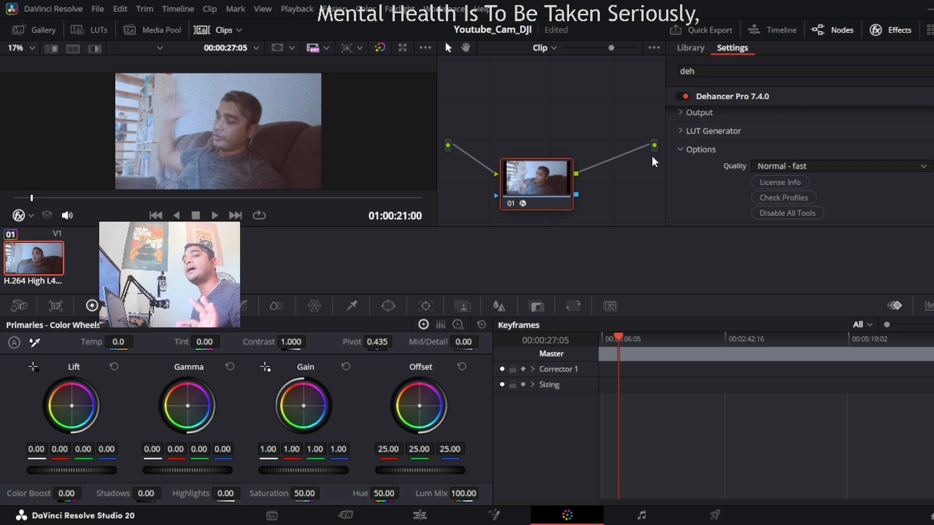
scroll(692, 176, up, 2)
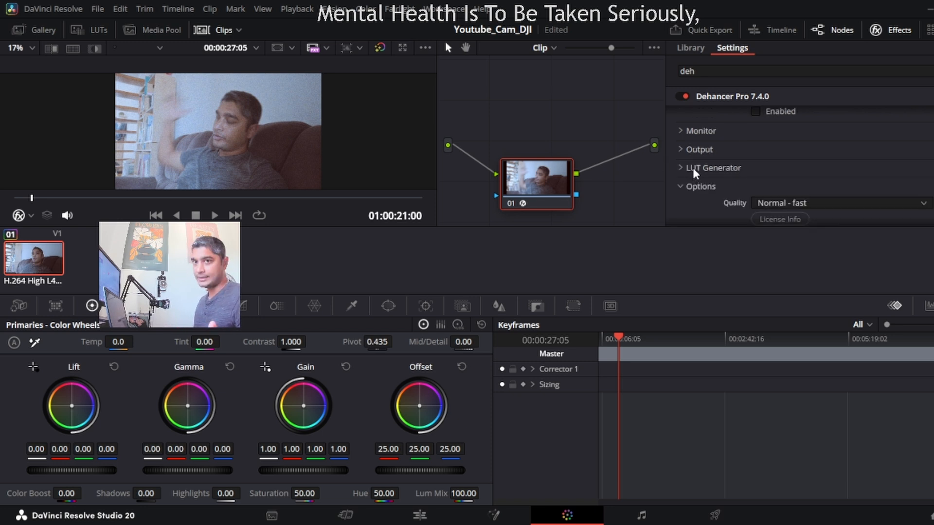
click(692, 168)
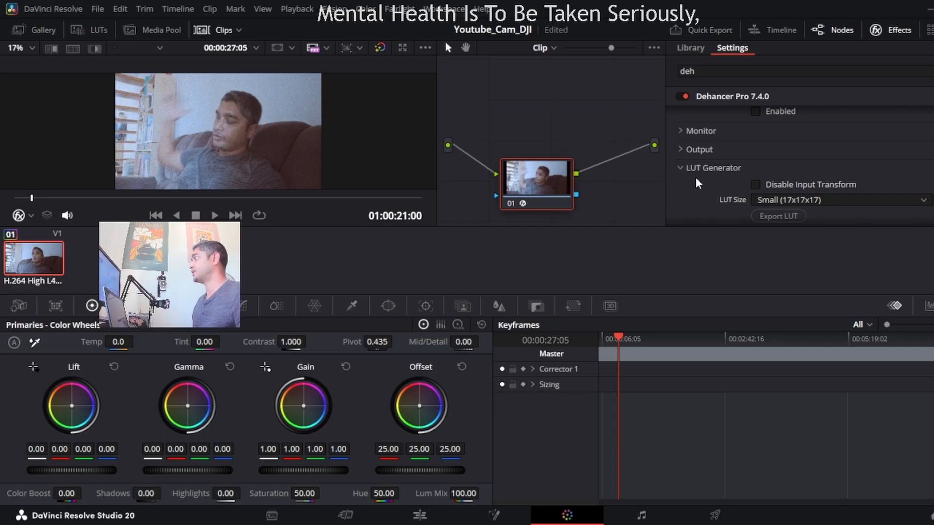
click(704, 132)
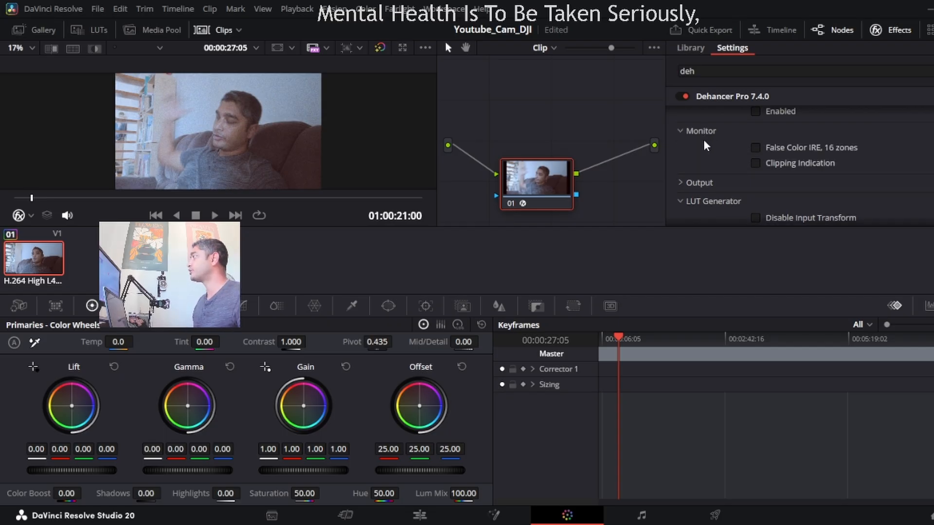
click(707, 181)
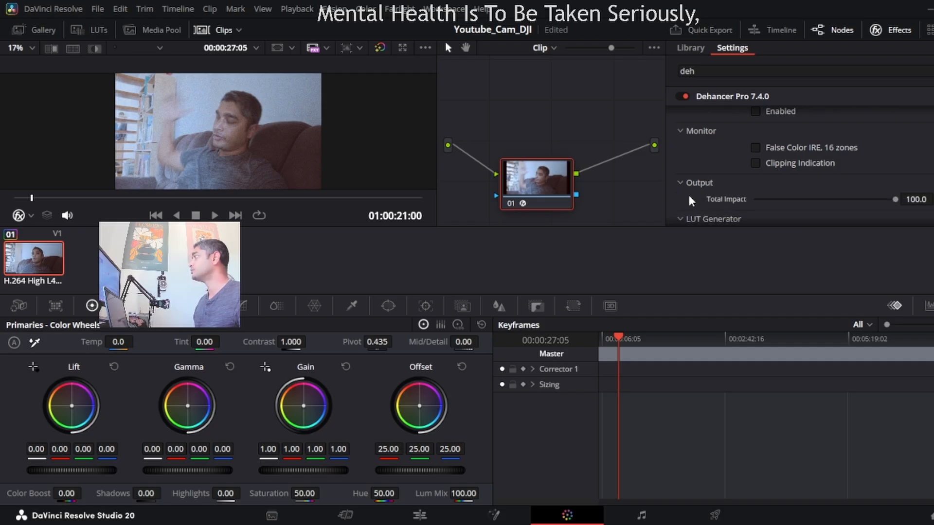
scroll(690, 200, down, 1)
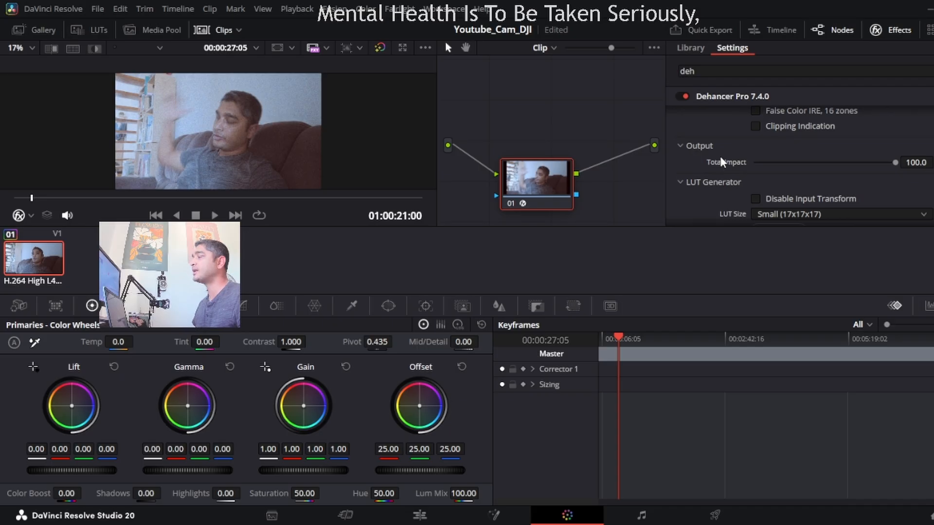
scroll(719, 153, down, 3)
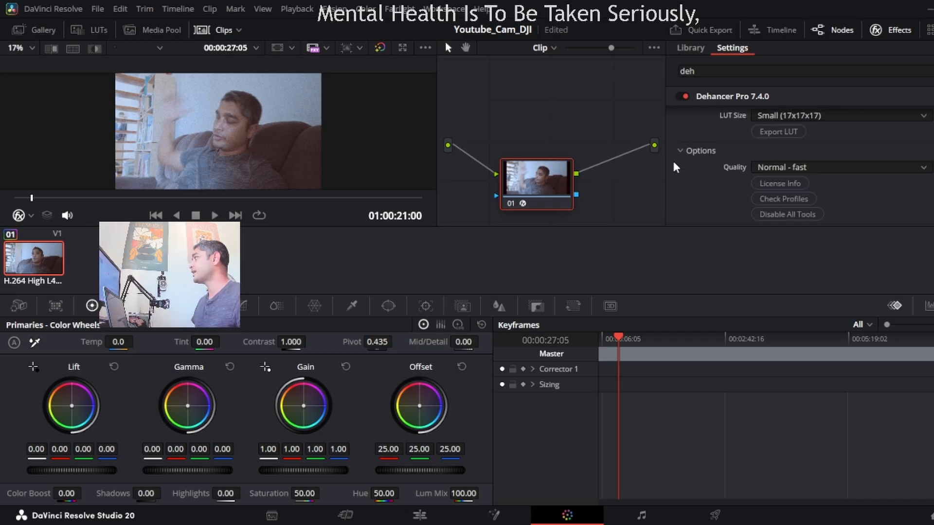